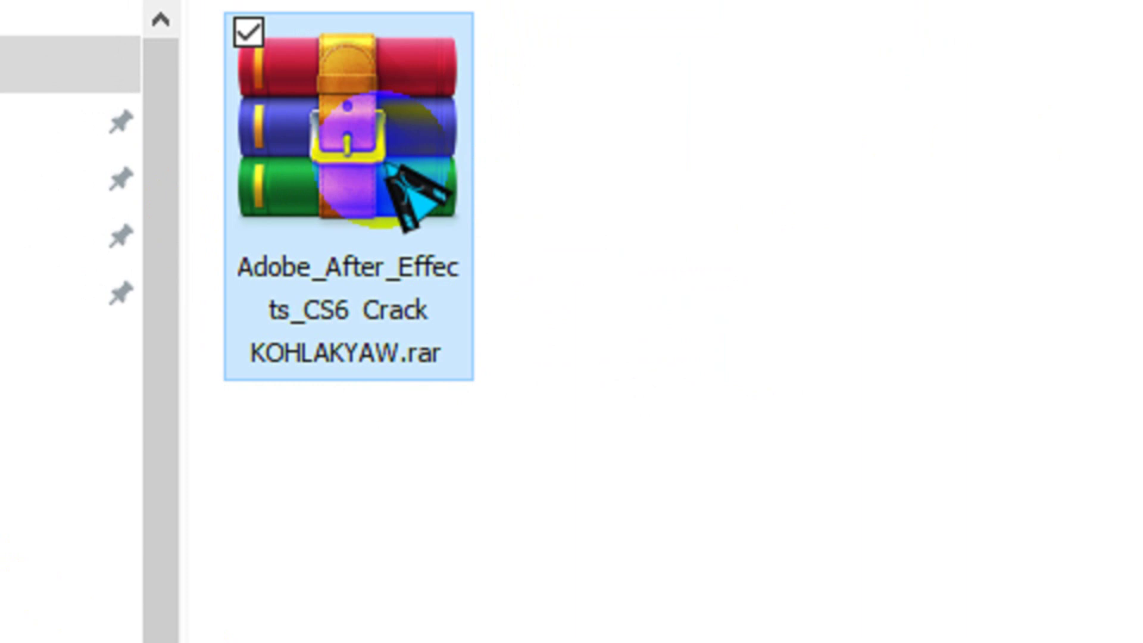
Step: Extract the Adobe After Effects CS6 .rar archive into its current folder
right_click(387, 170)
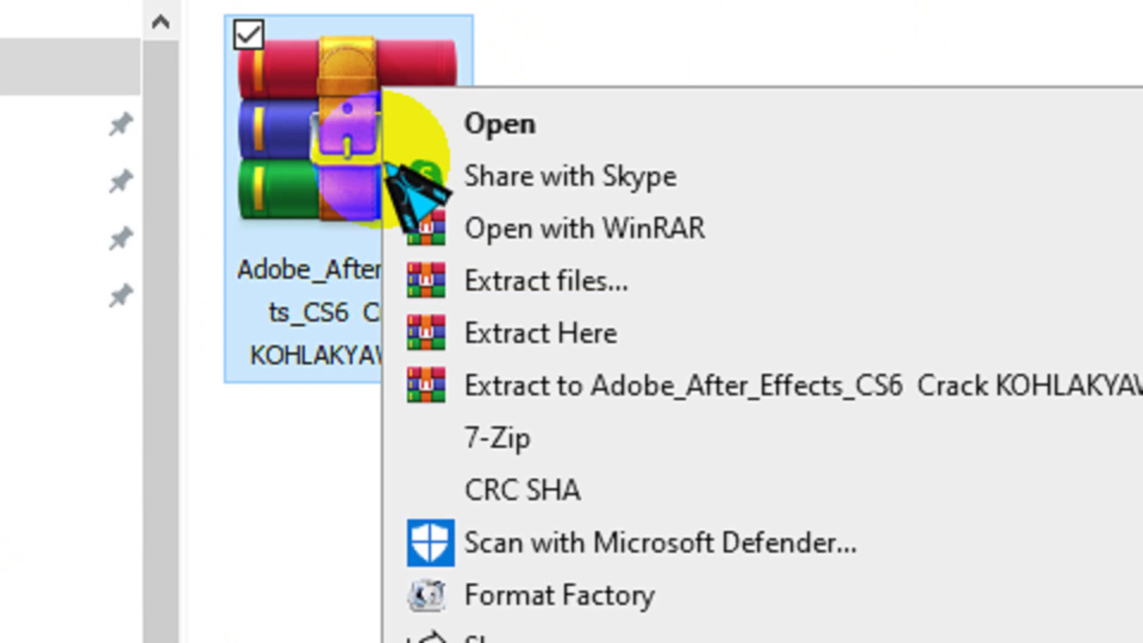
click(616, 346)
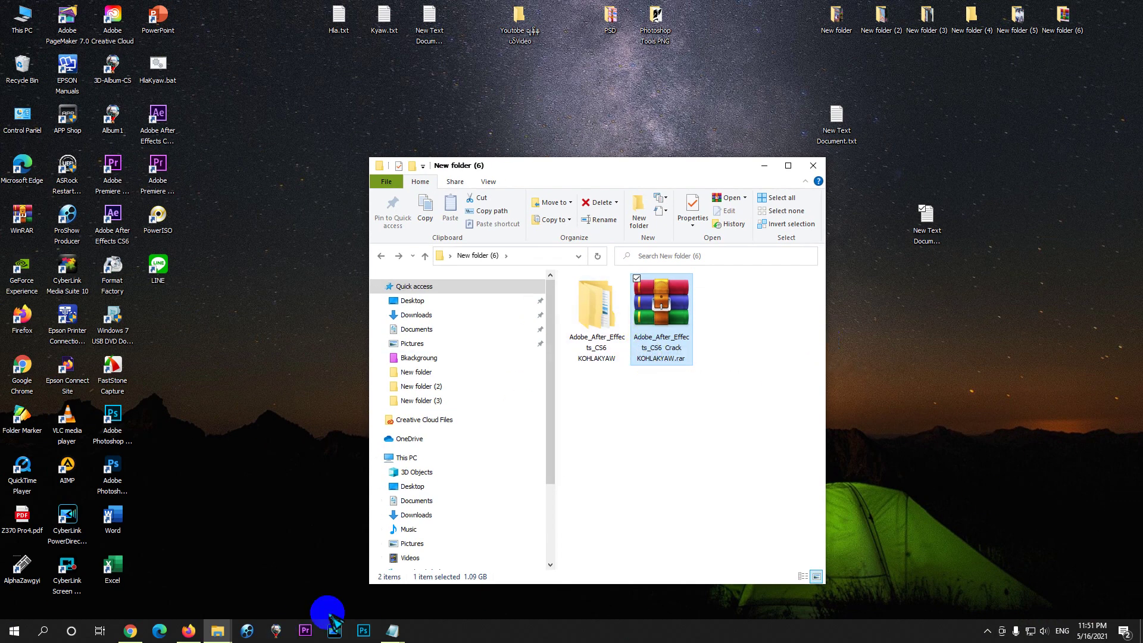
Step: Open the Virus & threat protection settings in Windows Security and make sure cloud-delivered protection and automatic sample submission are off
click(14, 631)
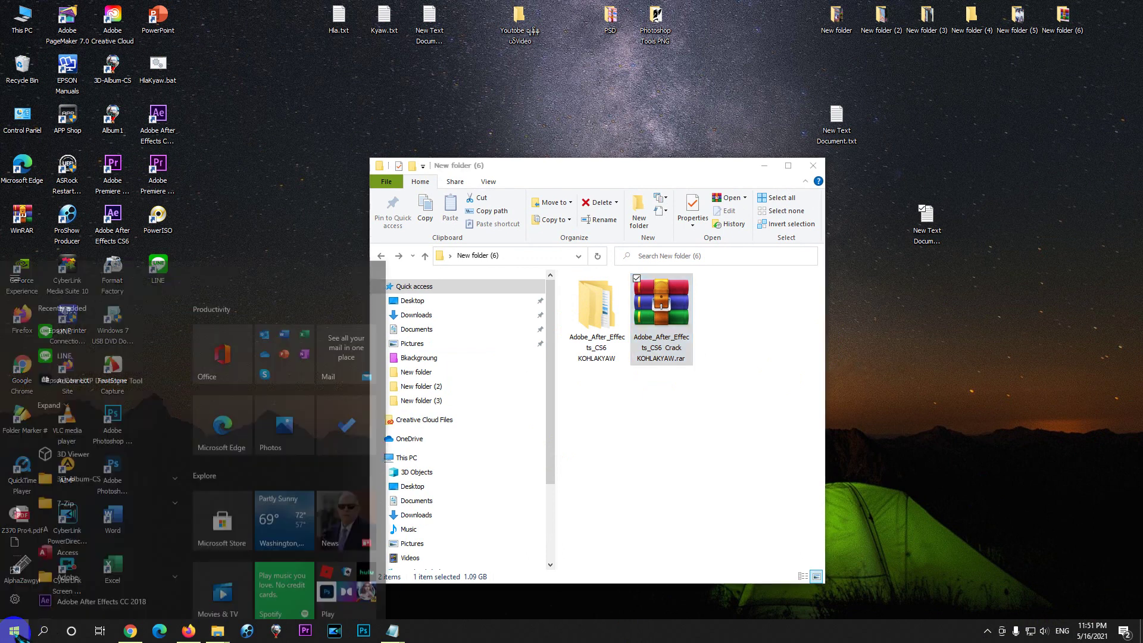
click(13, 579)
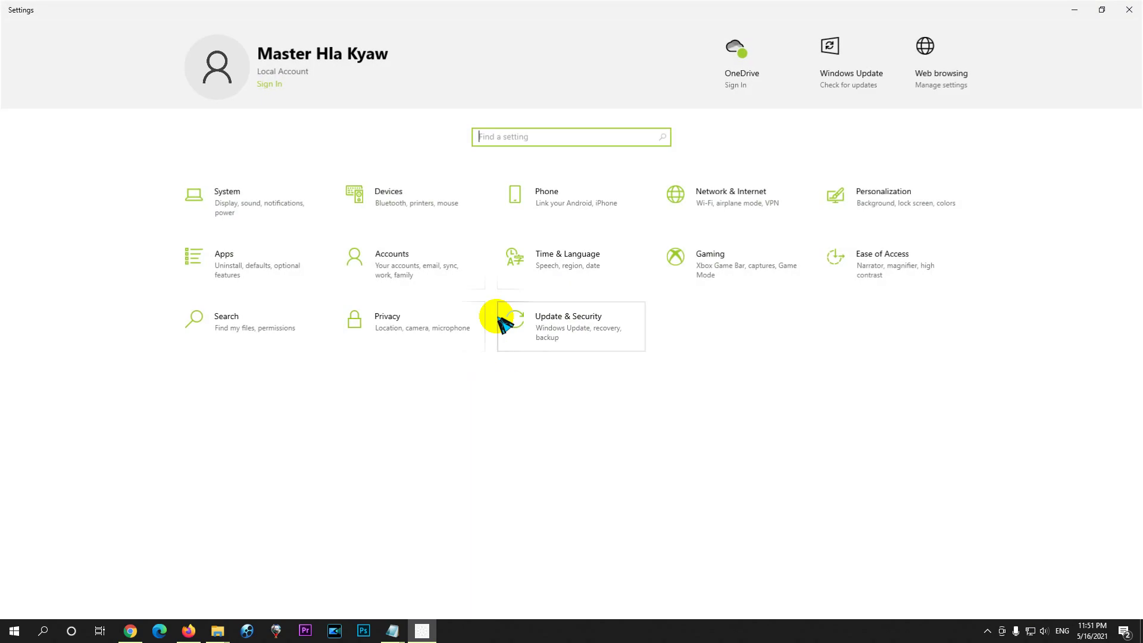
click(551, 327)
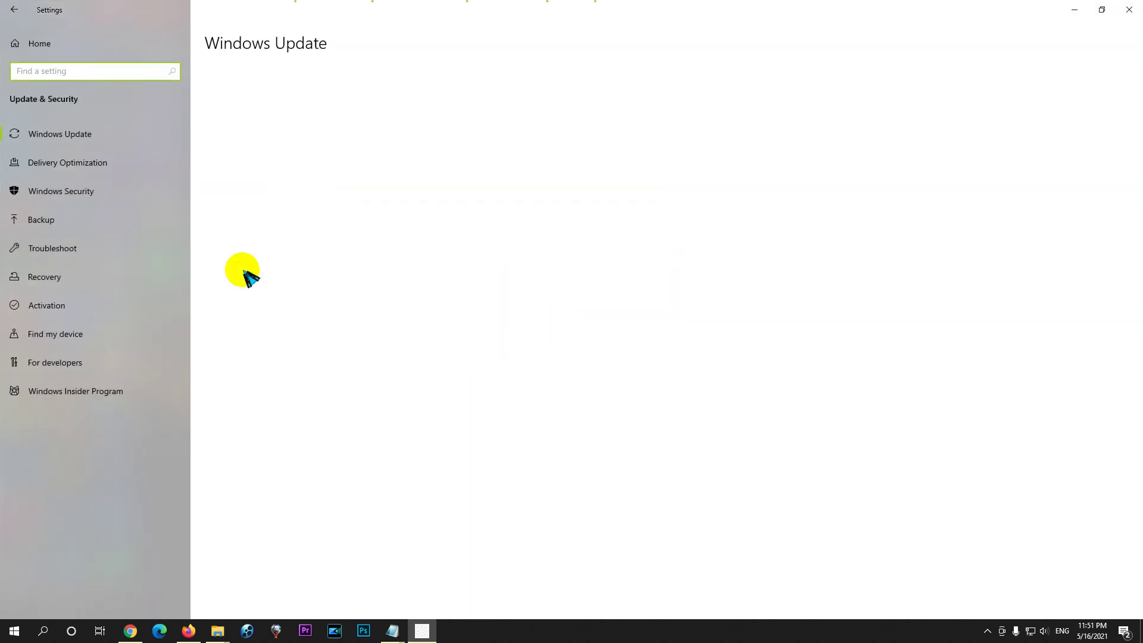
click(75, 190)
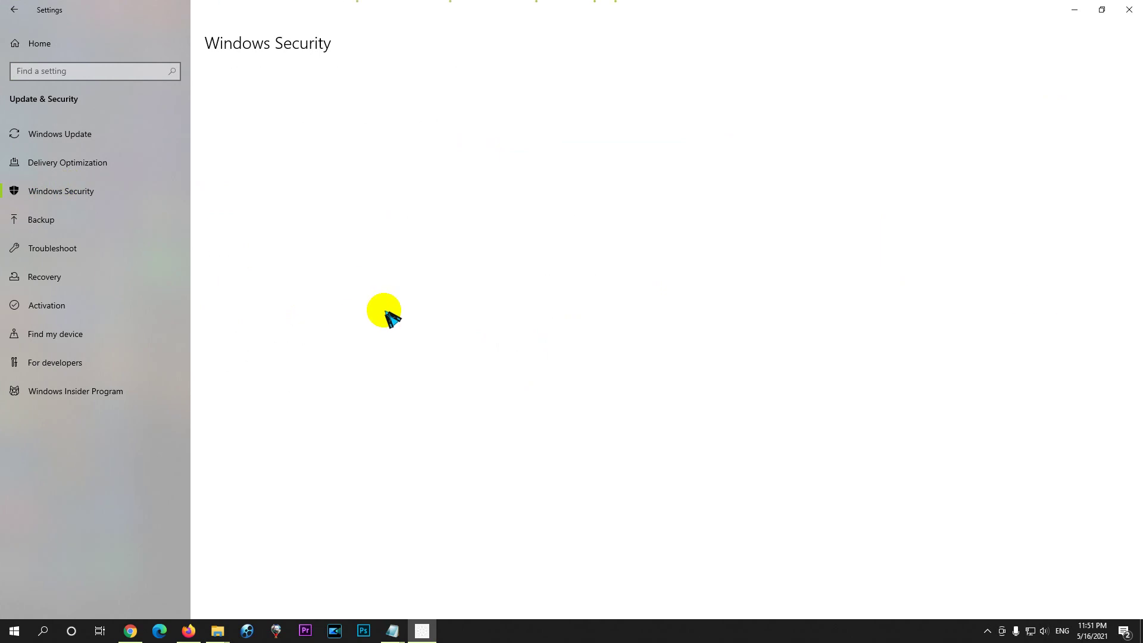
click(275, 177)
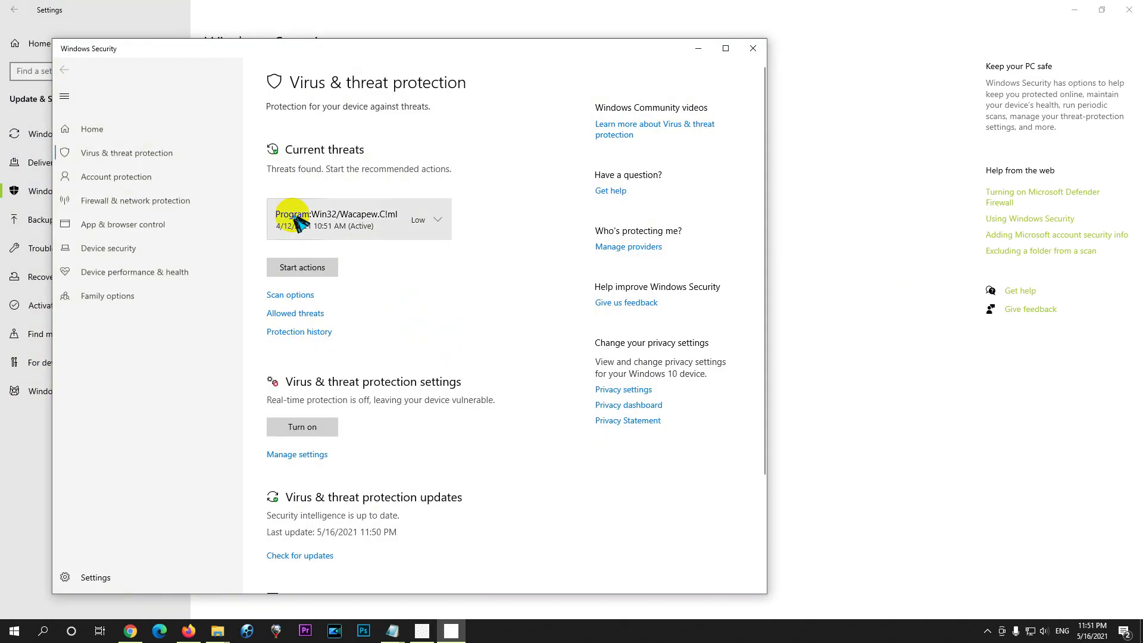
scroll(316, 364, down, 2)
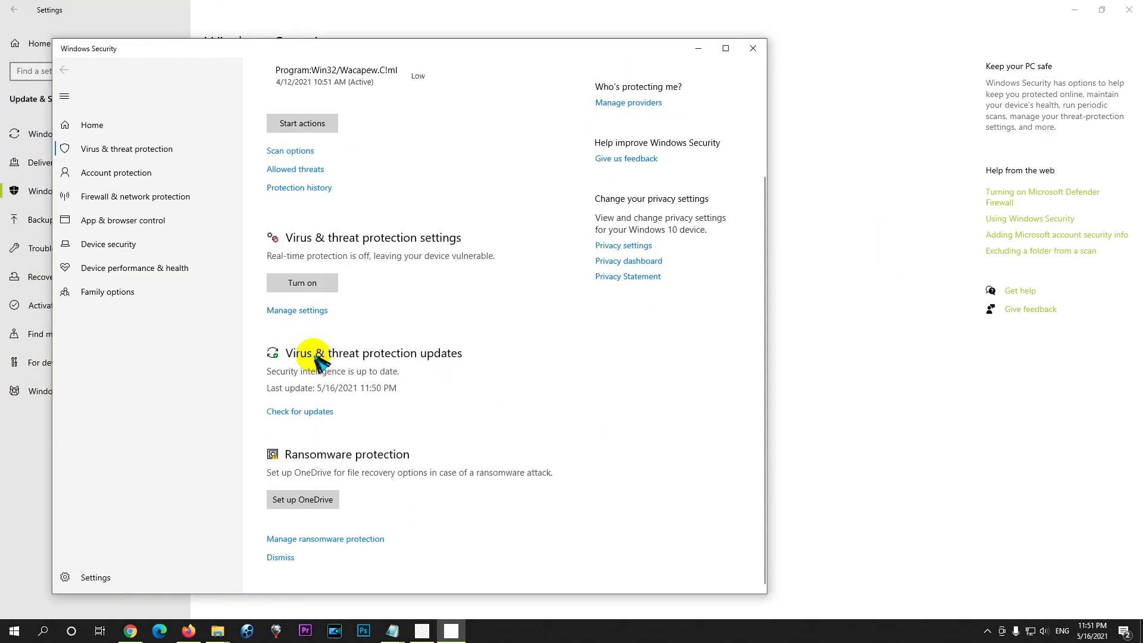
click(297, 309)
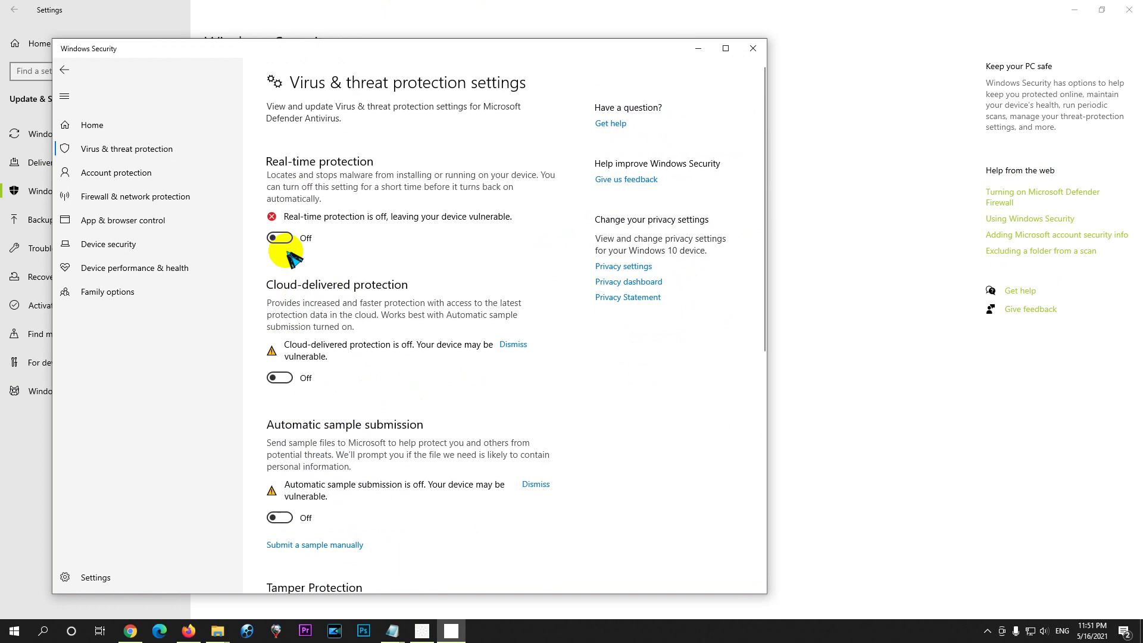
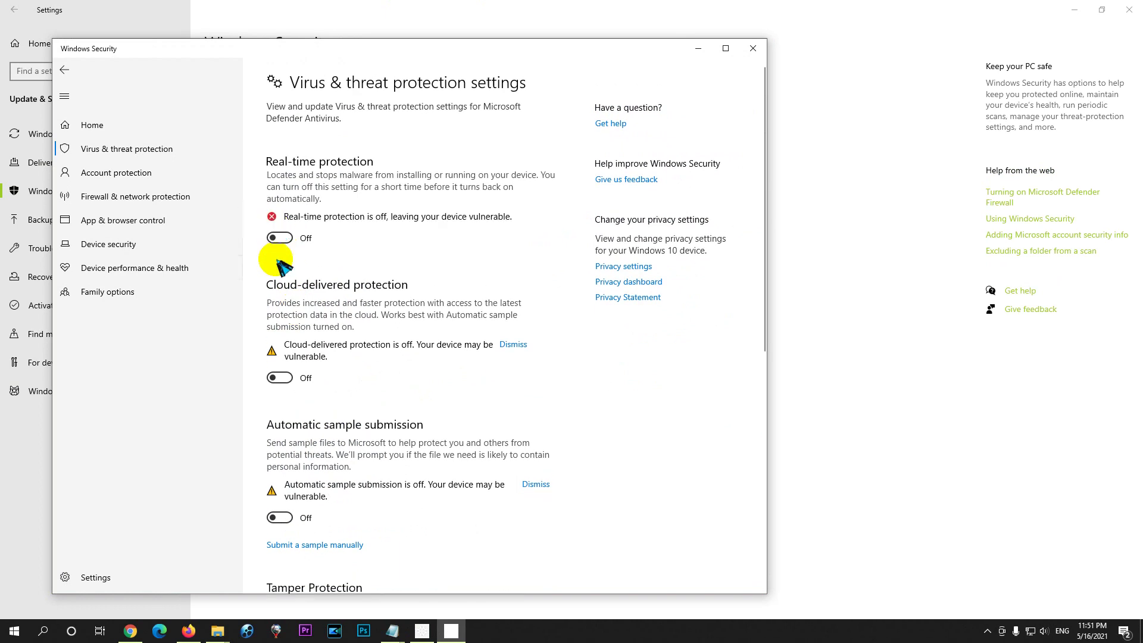
click(280, 377)
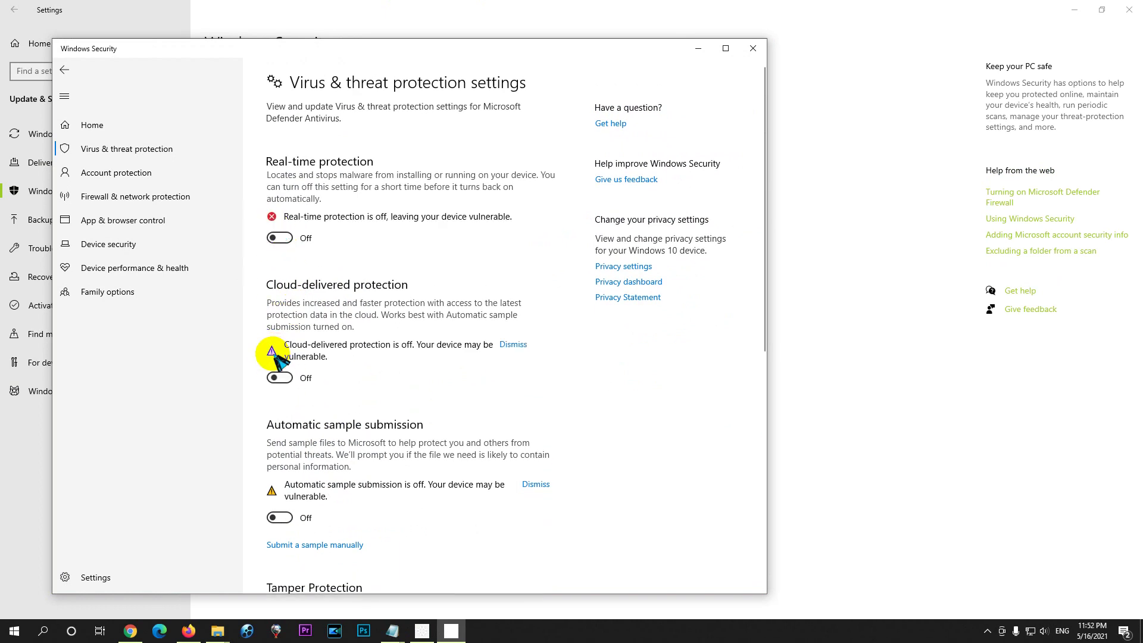
click(285, 519)
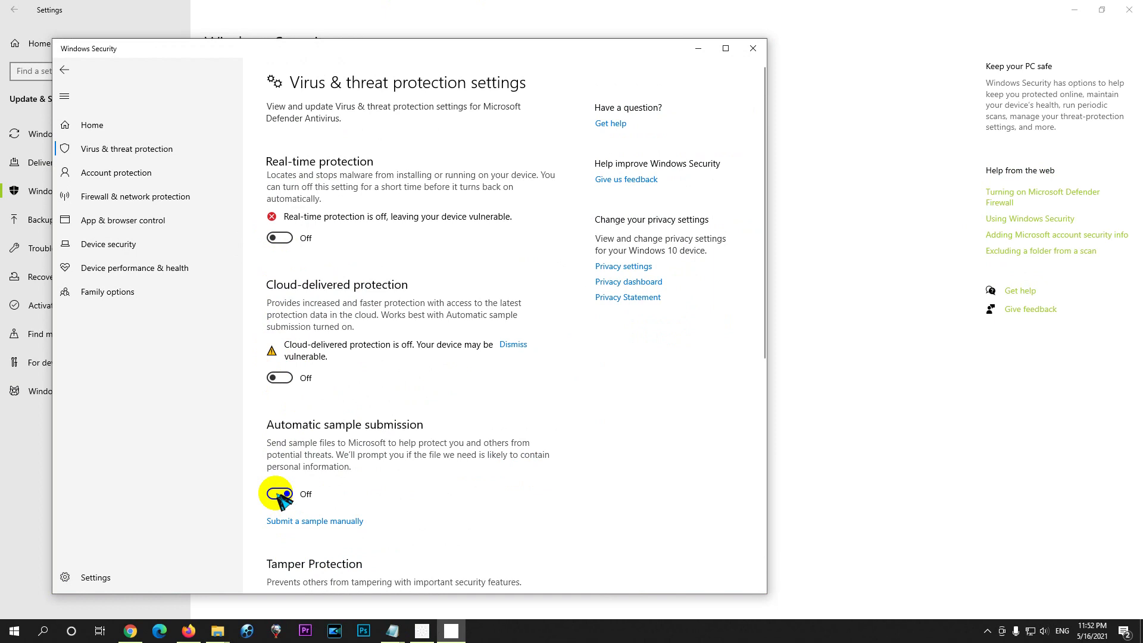
Step: Toggle the informational notifications for virus & threat protection, and close the Windows Security and Settings windows
scroll(381, 470, down, 6)
scroll(357, 471, down, 1)
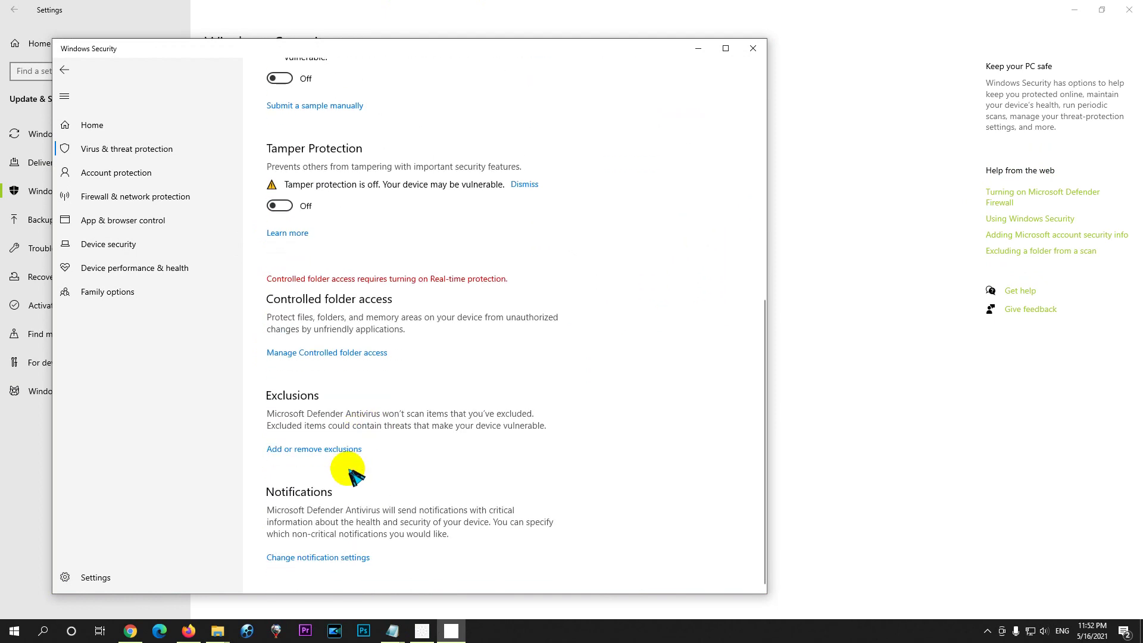
click(311, 555)
click(278, 215)
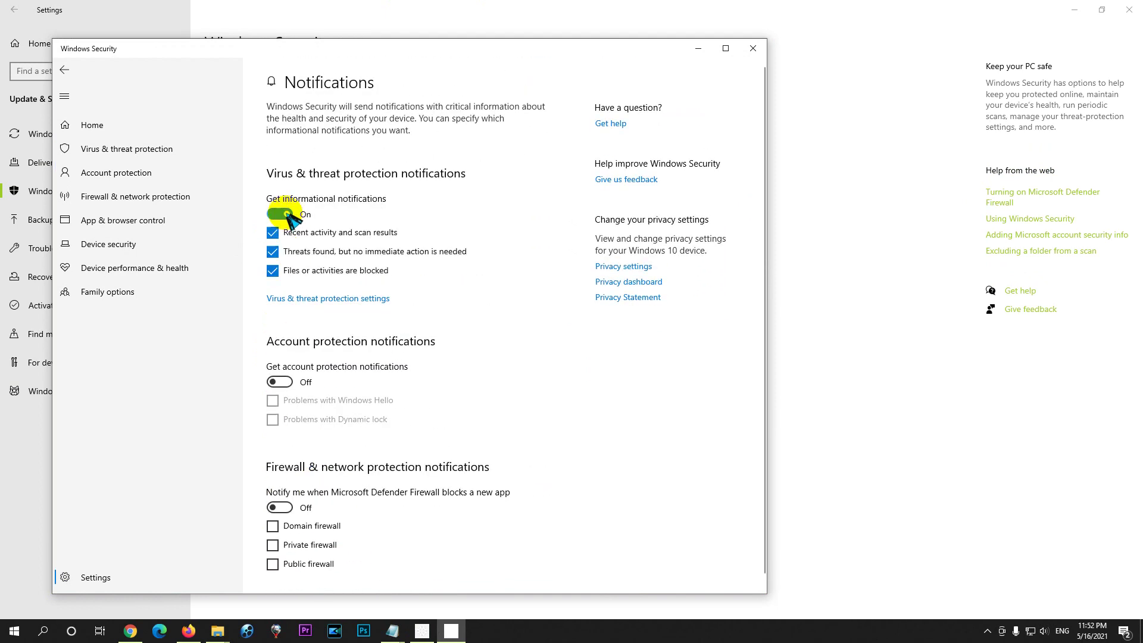
click(753, 48)
click(1129, 9)
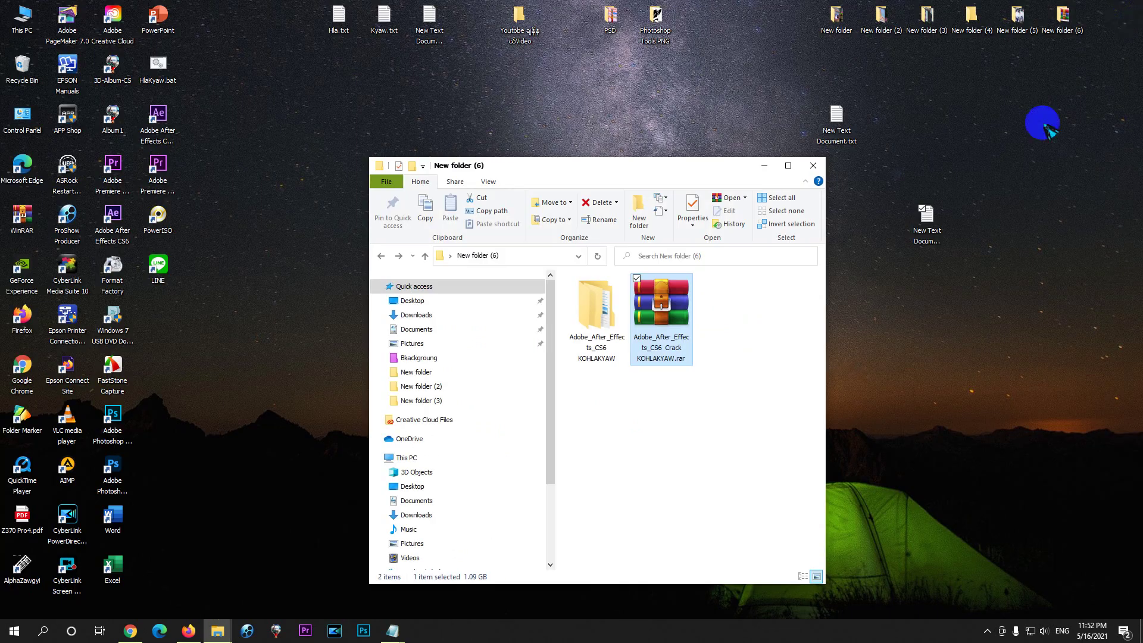
Step: Delete the extracted Adobe After Effects CS6 folder, keeping only the .rar archive
click(598, 316)
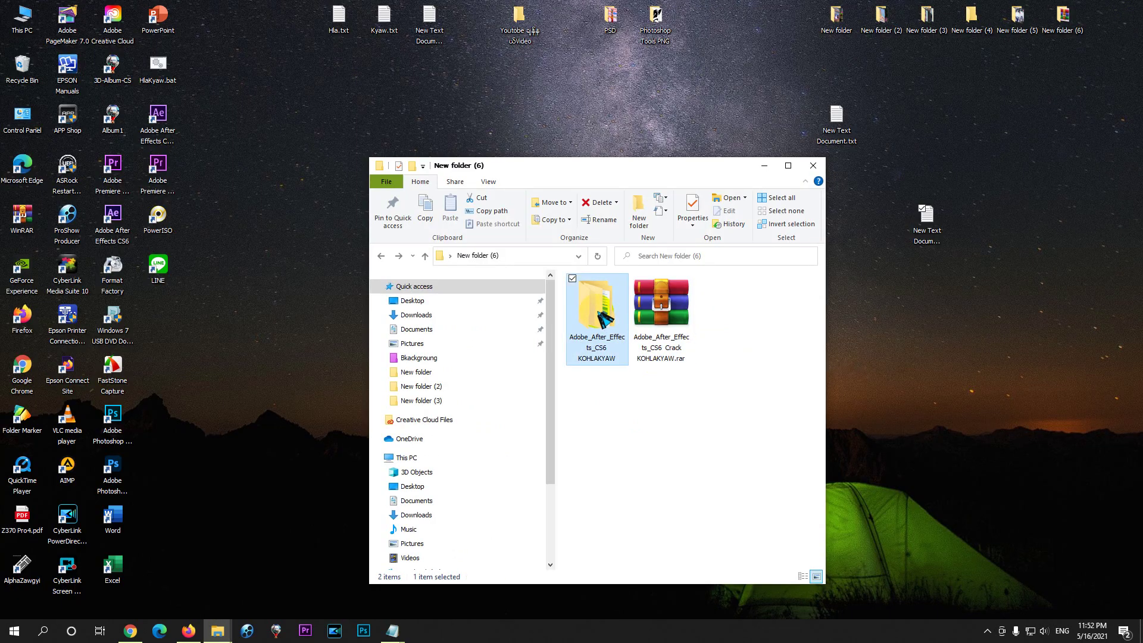
key(Delete)
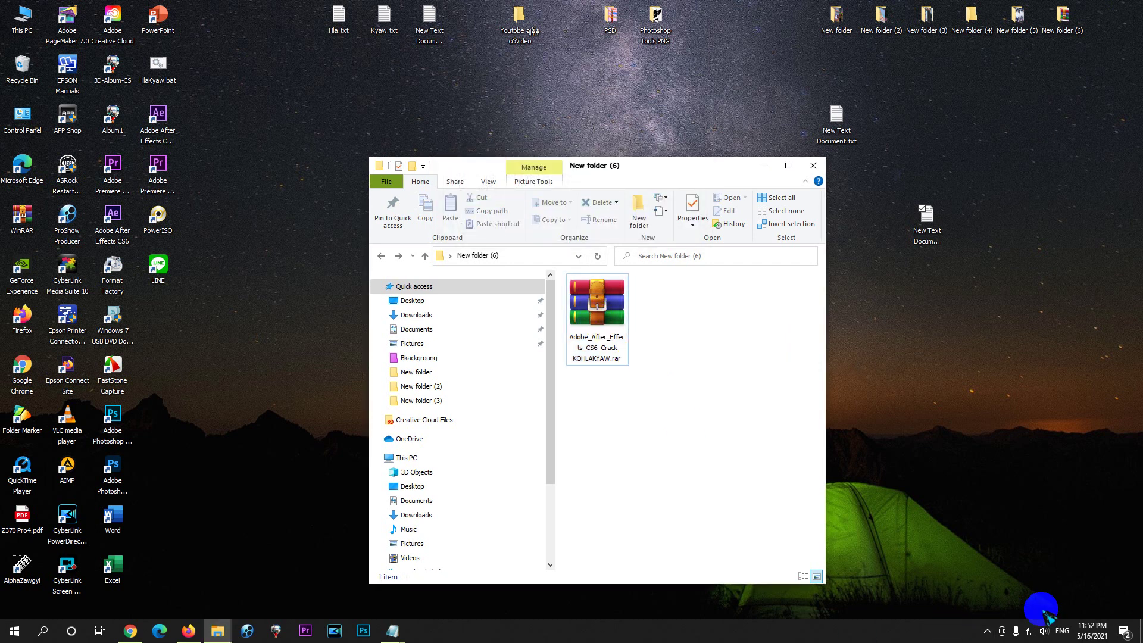
Step: Open the network status settings, and check the archive's MediaFire upload in Firefox before minimizing the browser
click(1030, 630)
click(979, 593)
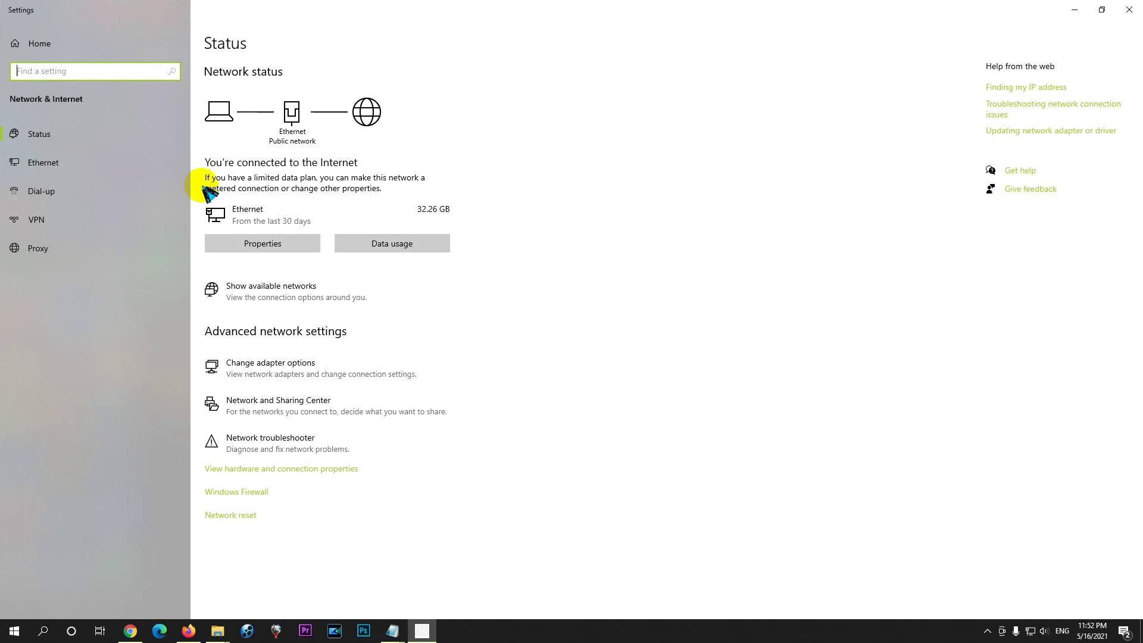
click(188, 630)
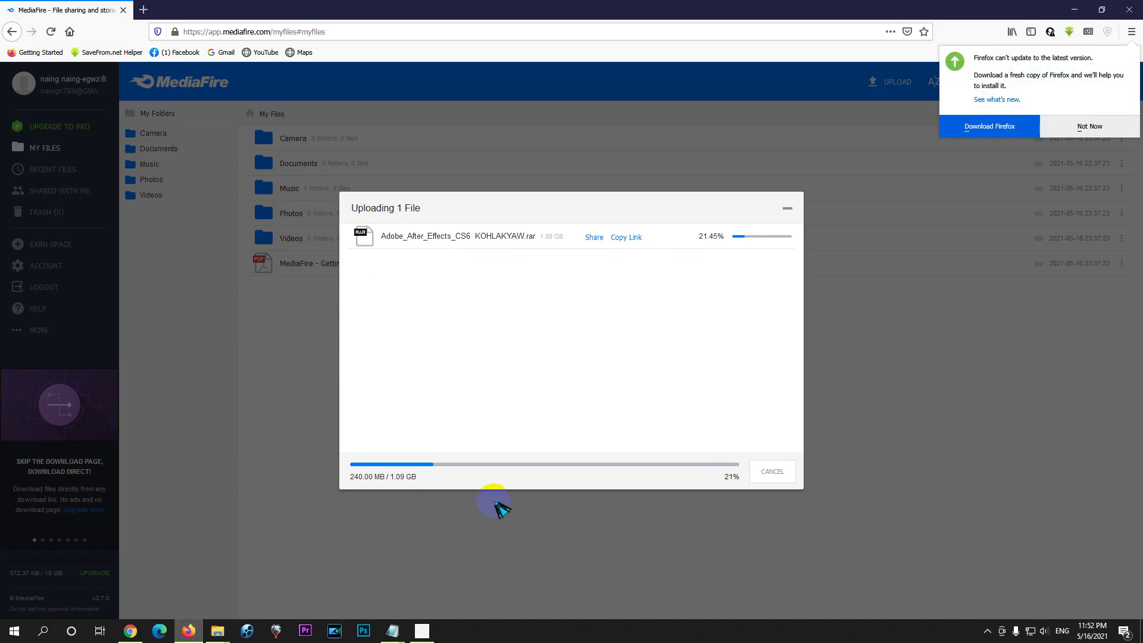
click(1076, 10)
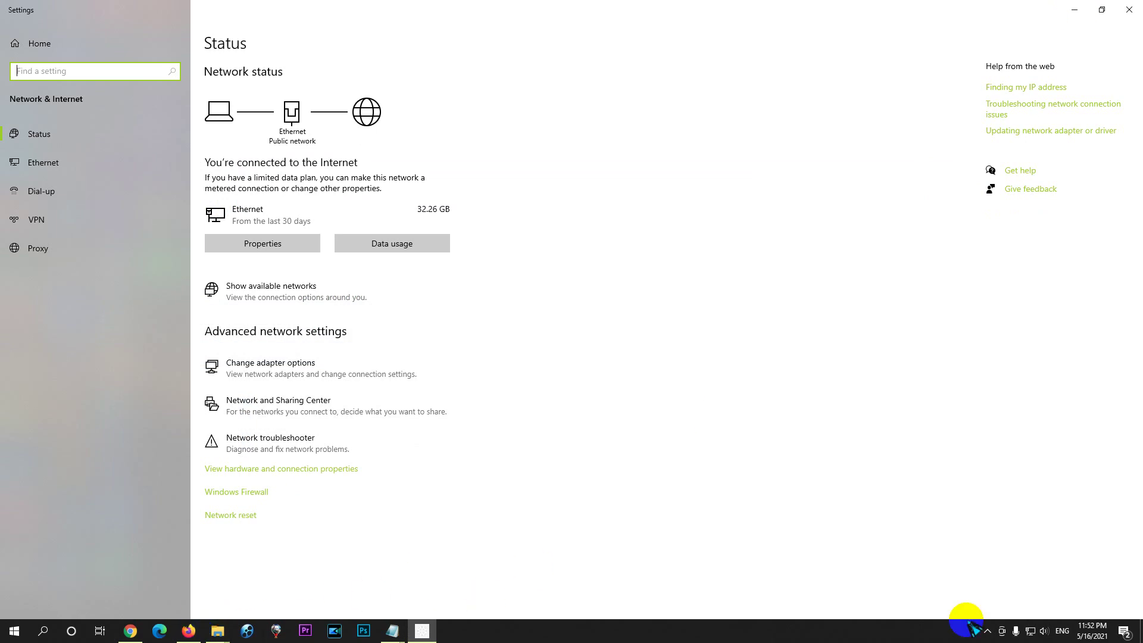
Step: Open the adapter list in Network Connections through the Network and Sharing Center
right_click(1031, 632)
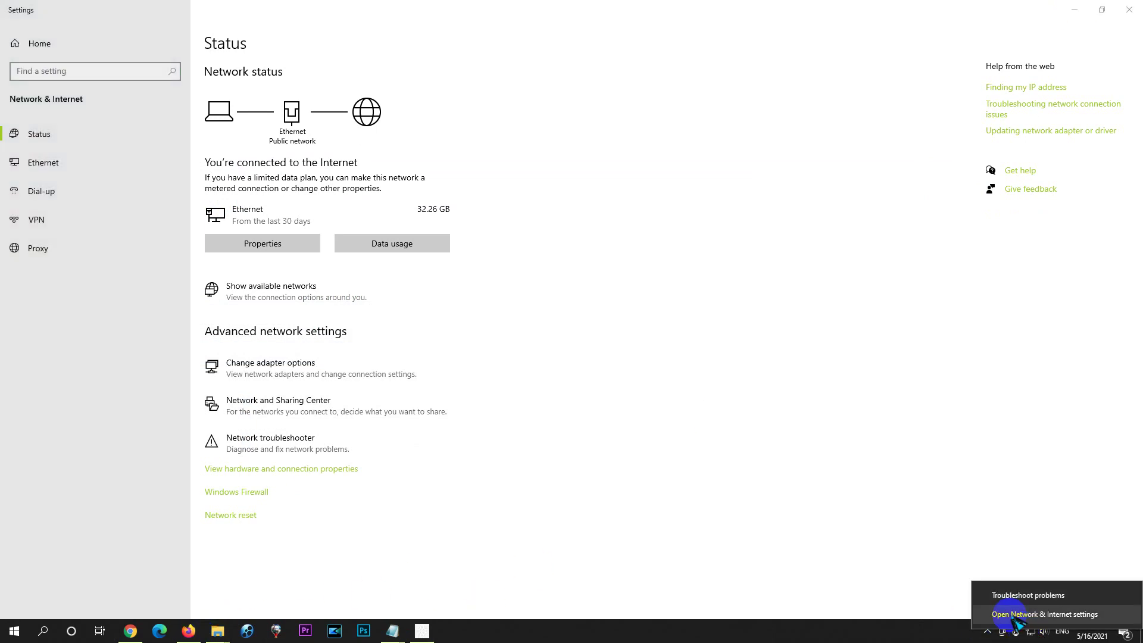
click(1019, 616)
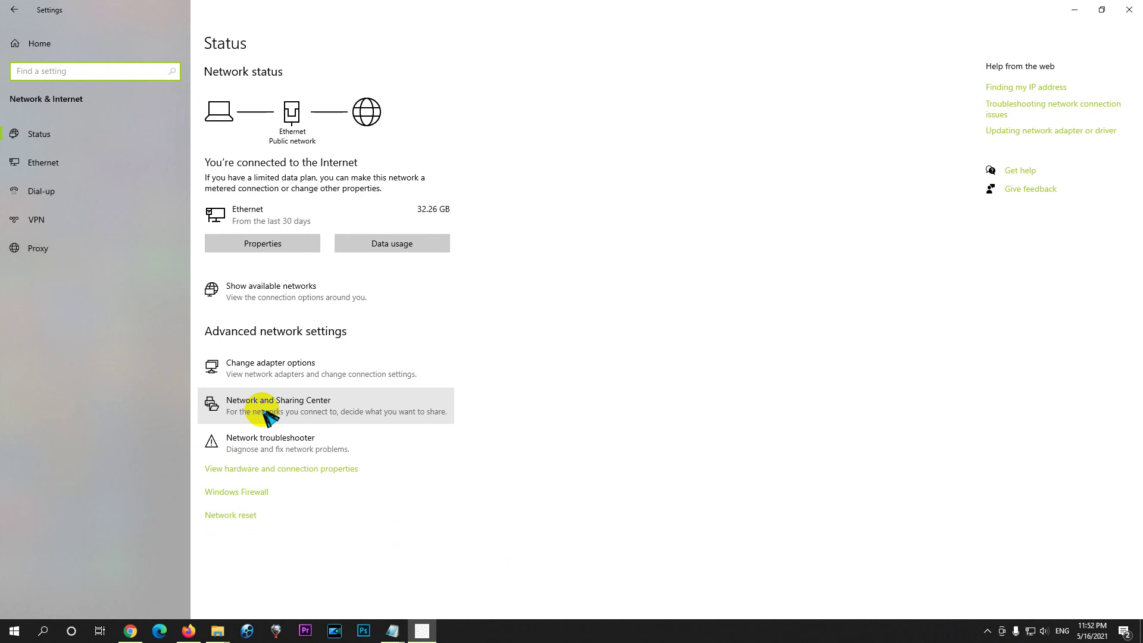
click(262, 409)
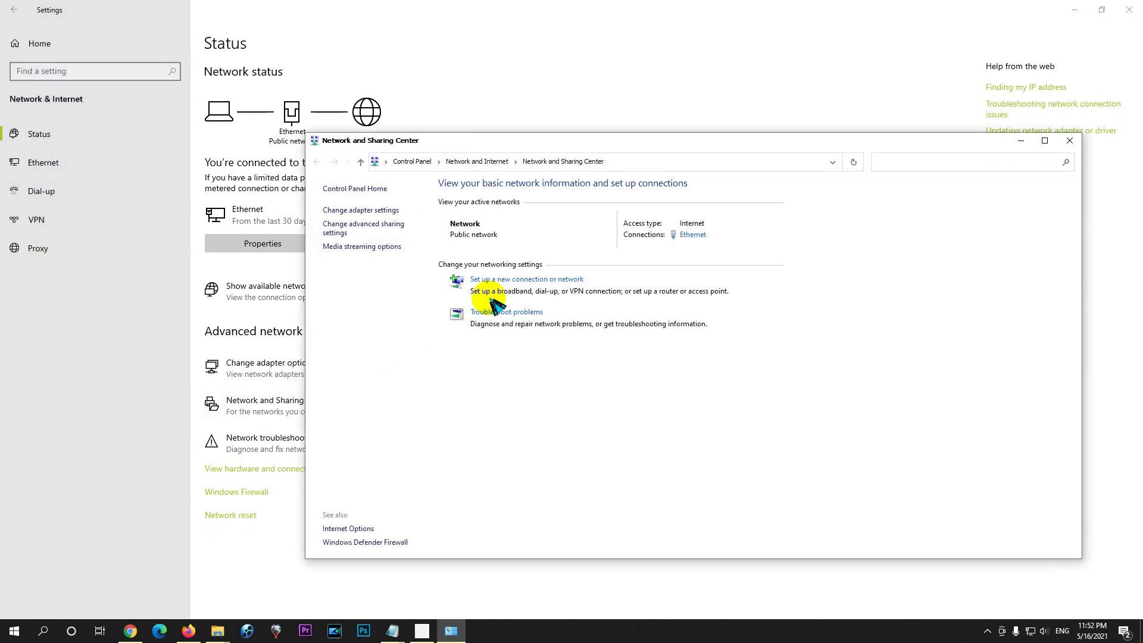
click(376, 212)
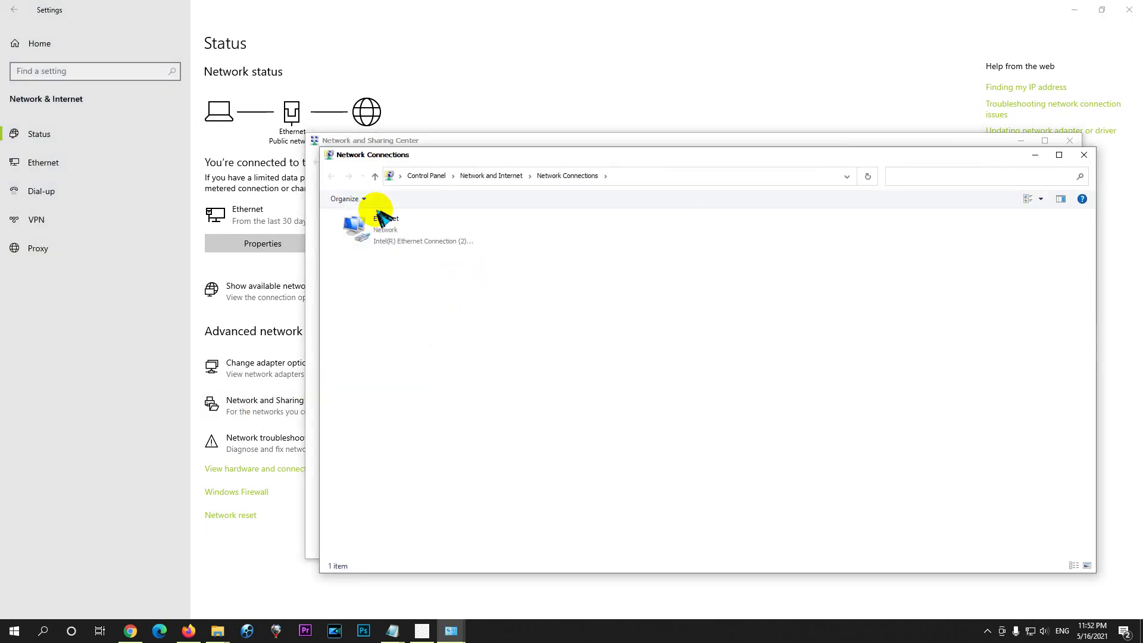
Step: Disable the Ethernet adapter and close all network and settings windows
right_click(377, 215)
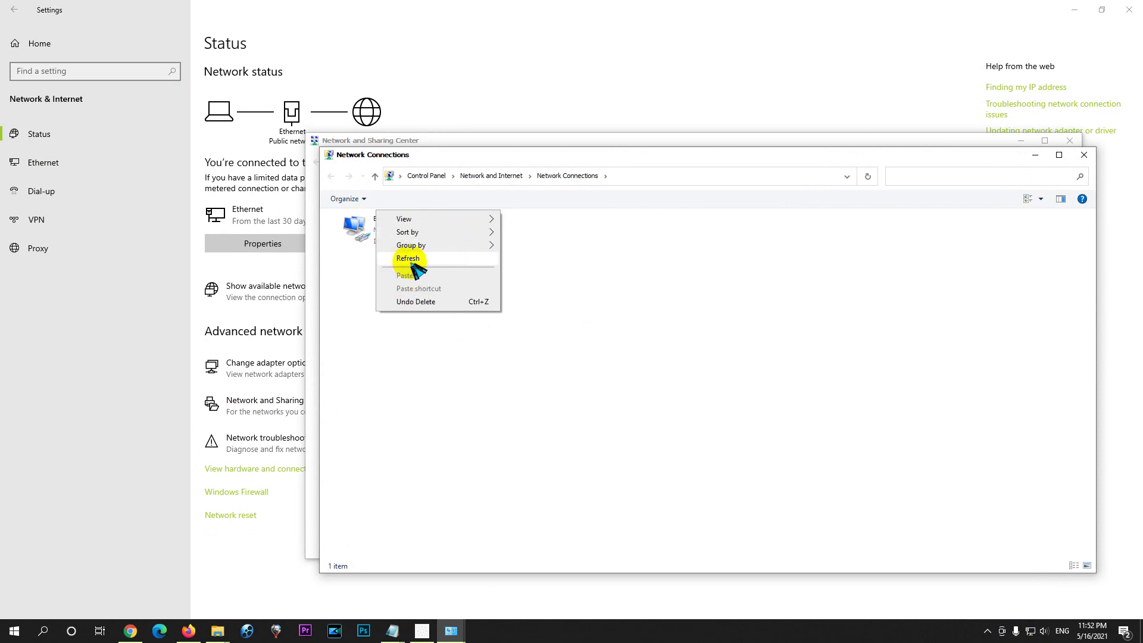
click(395, 222)
click(395, 223)
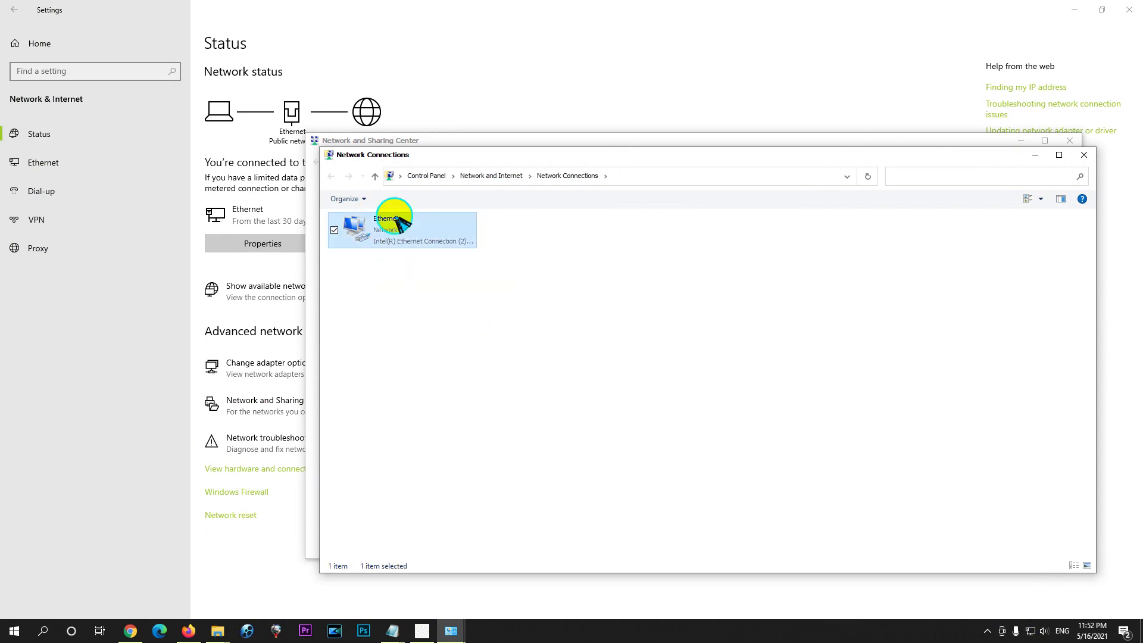
right_click(395, 218)
click(425, 226)
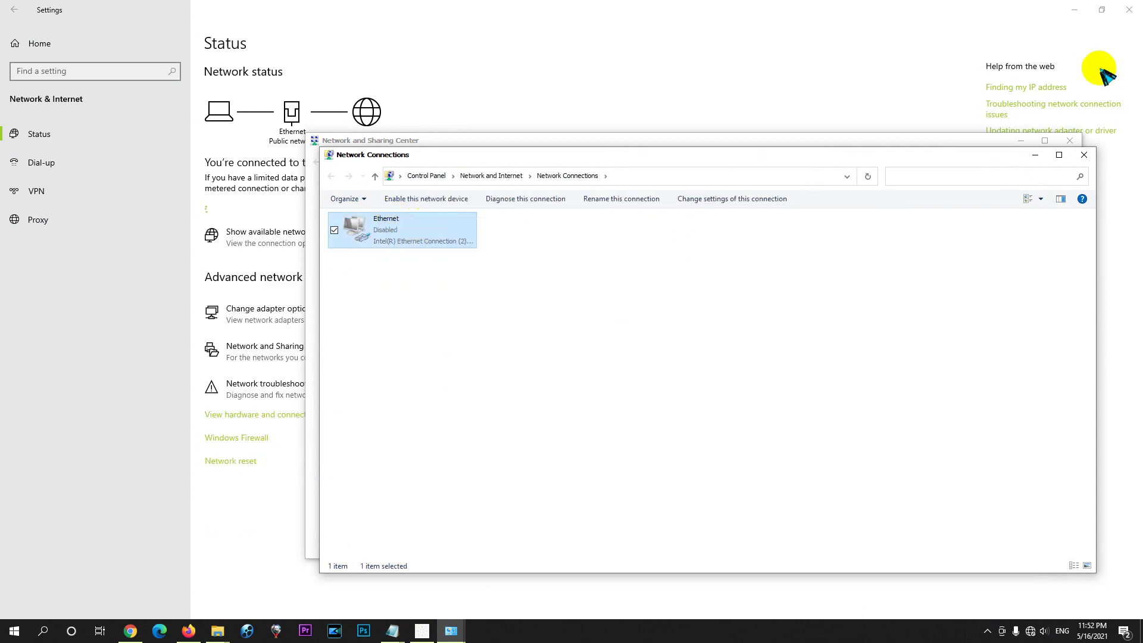
click(1082, 154)
click(1069, 141)
click(1129, 9)
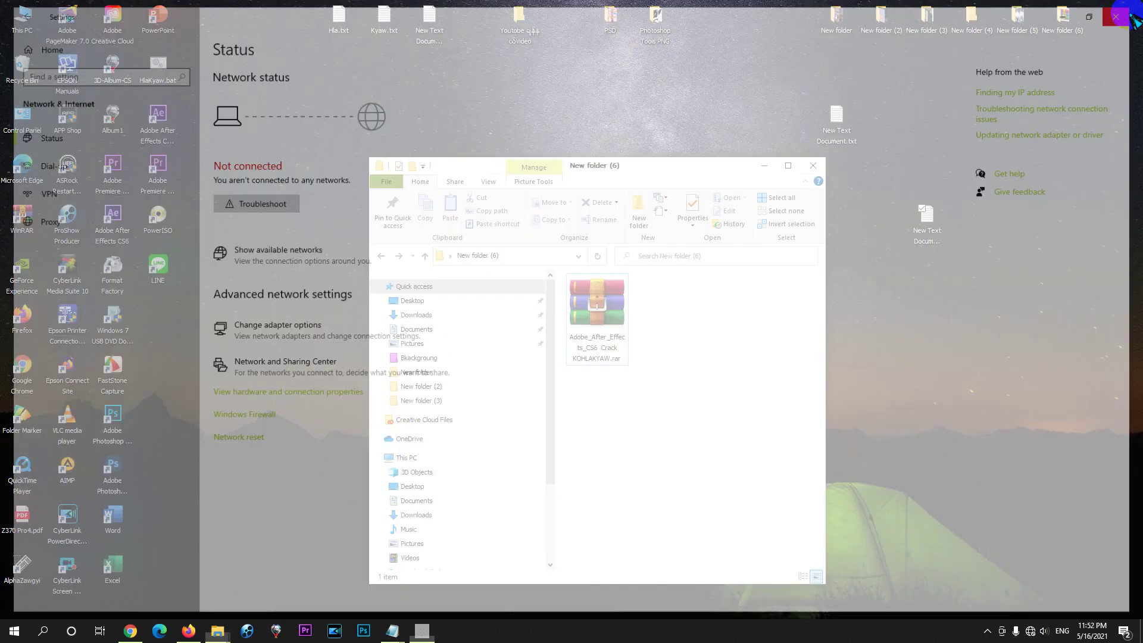
Step: Extract the Adobe After Effects CS6 archive again into New folder (6)
click(598, 316)
right_click(602, 320)
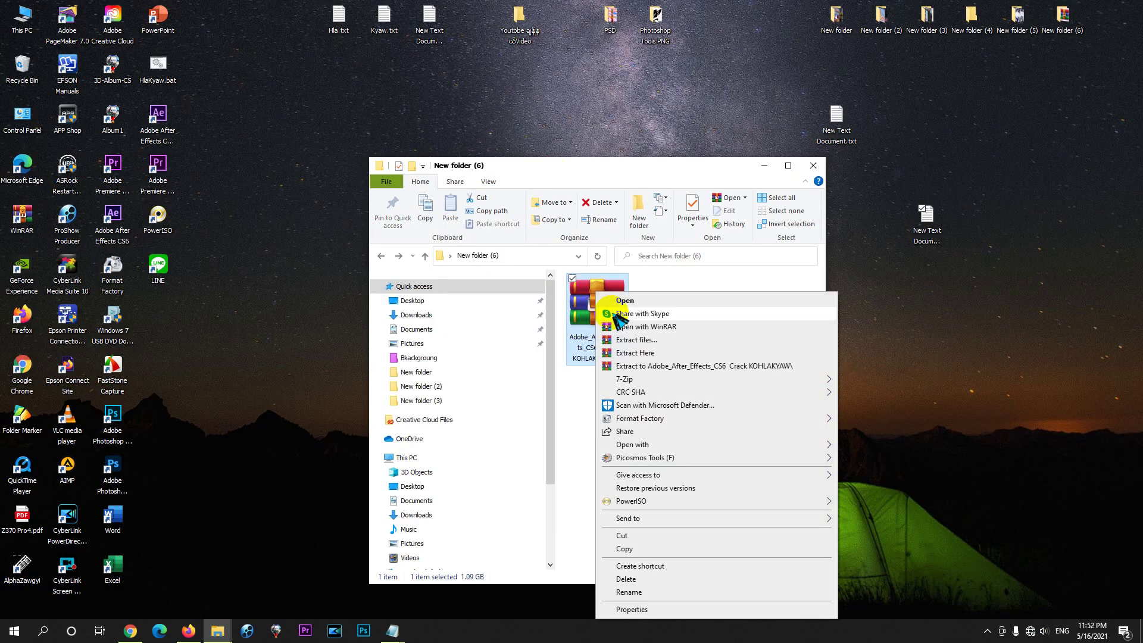
click(643, 354)
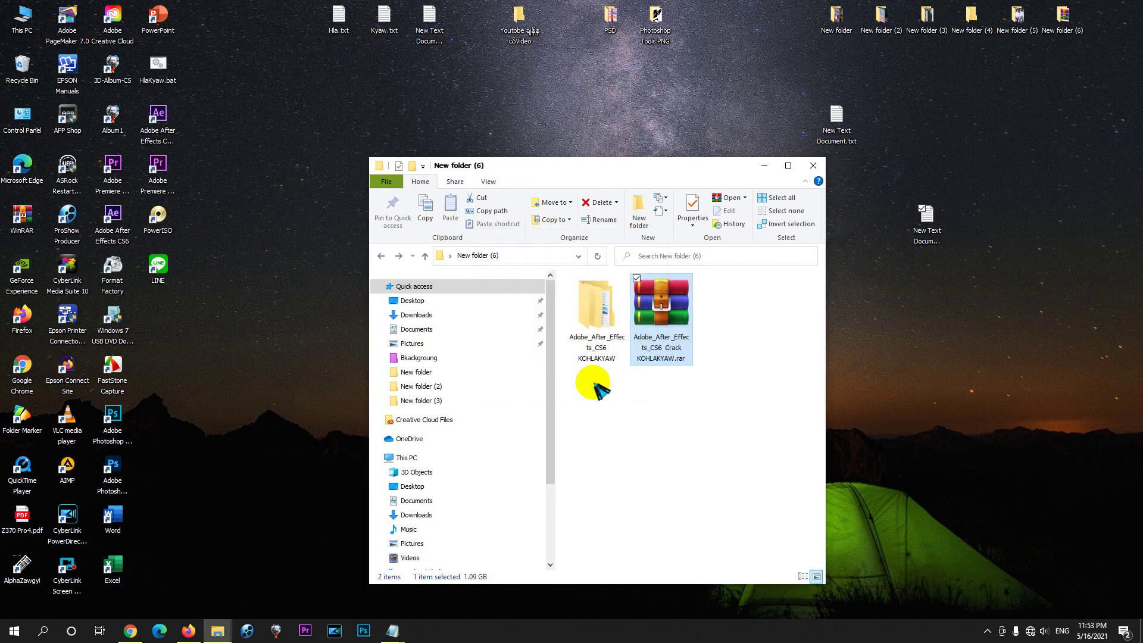
Step: Uninstall Adobe After Effects CS6 through Programs and Features in Control Panel, without removing its preferences
click(116, 39)
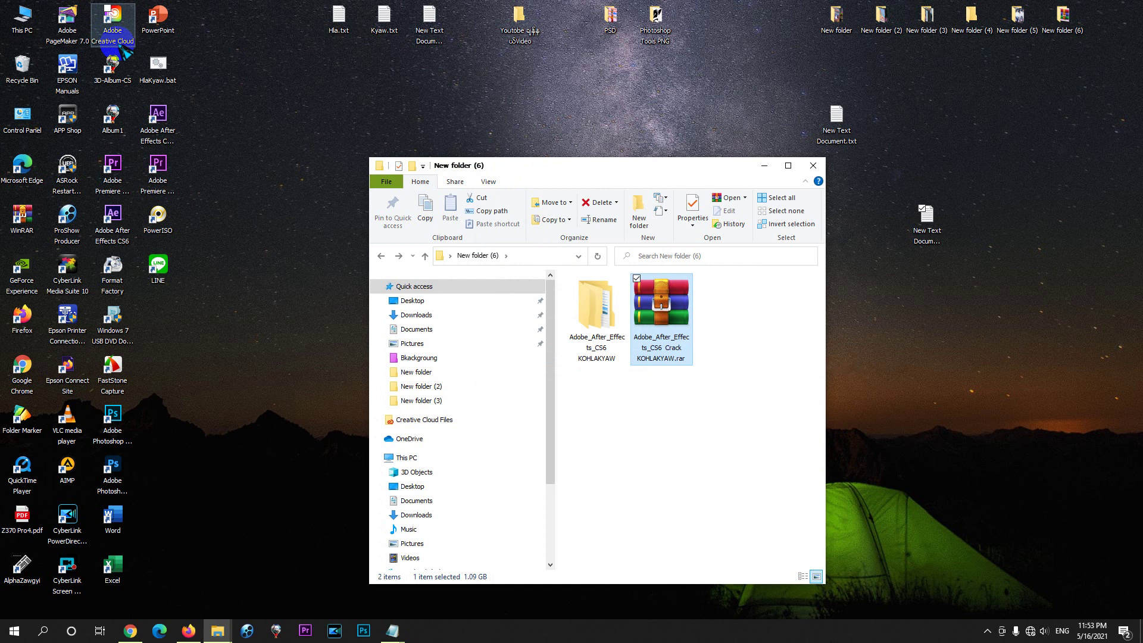
click(26, 122)
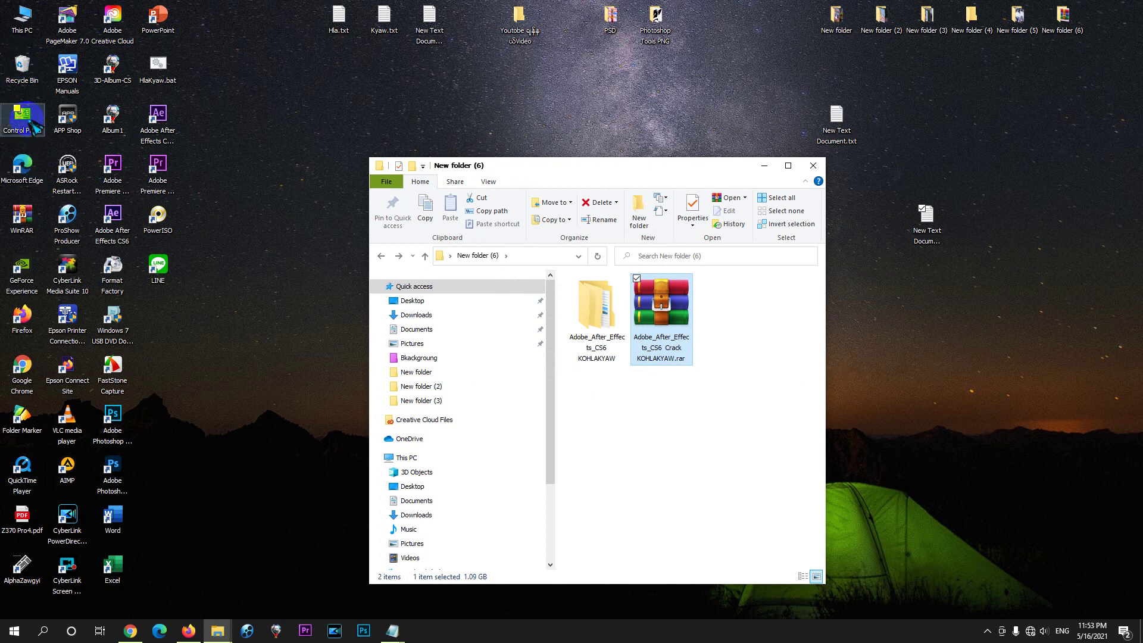
click(548, 360)
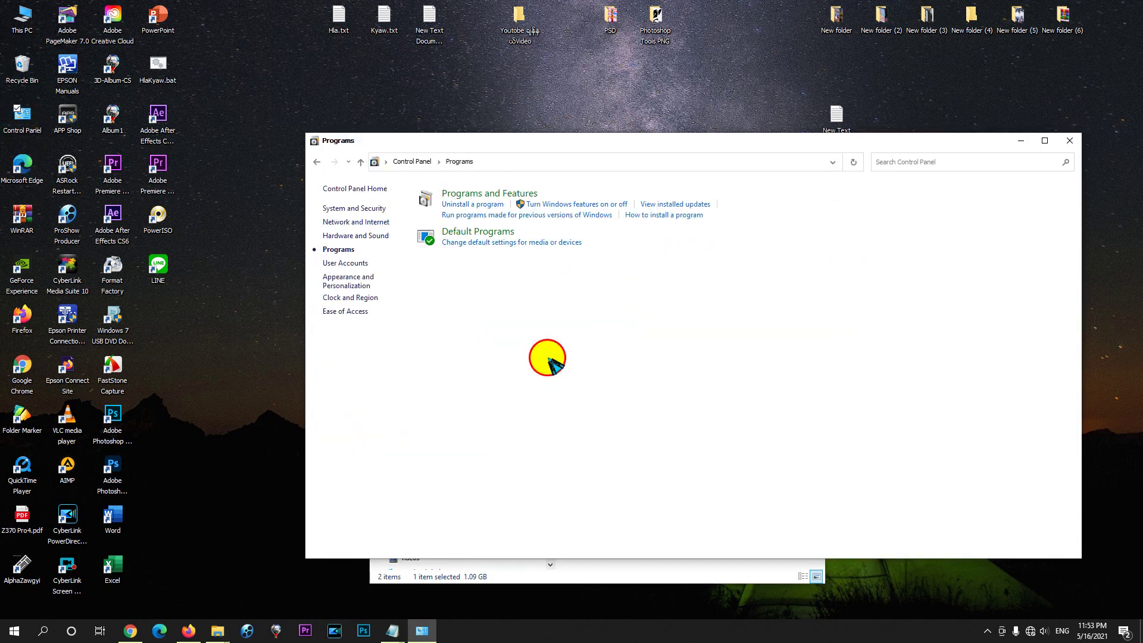
click(494, 200)
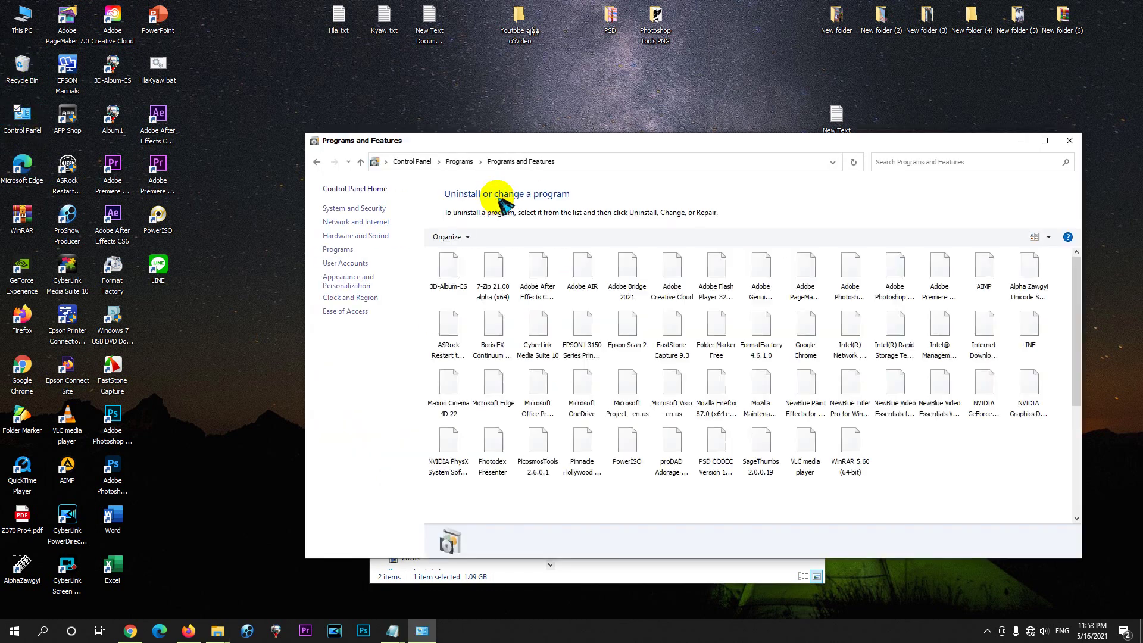
click(591, 275)
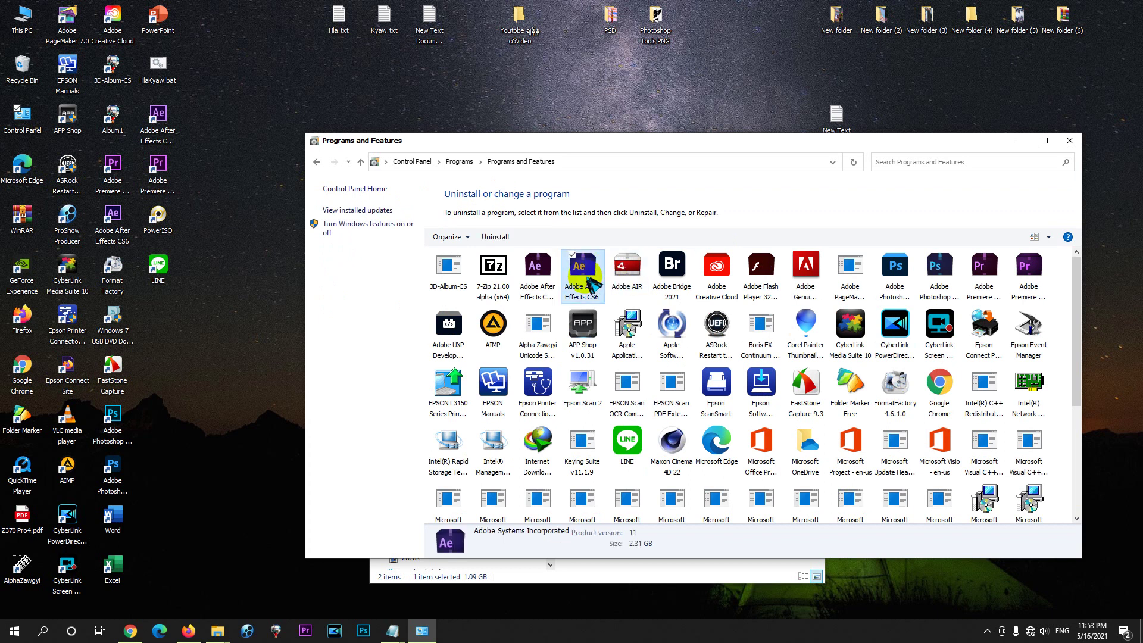
click(496, 238)
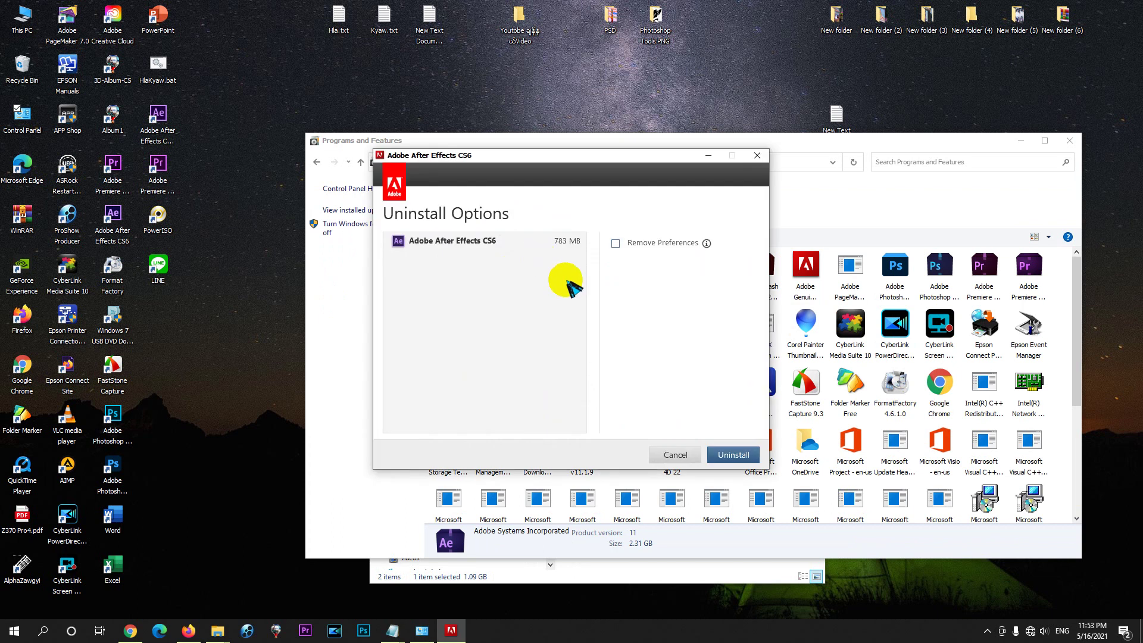
click(725, 461)
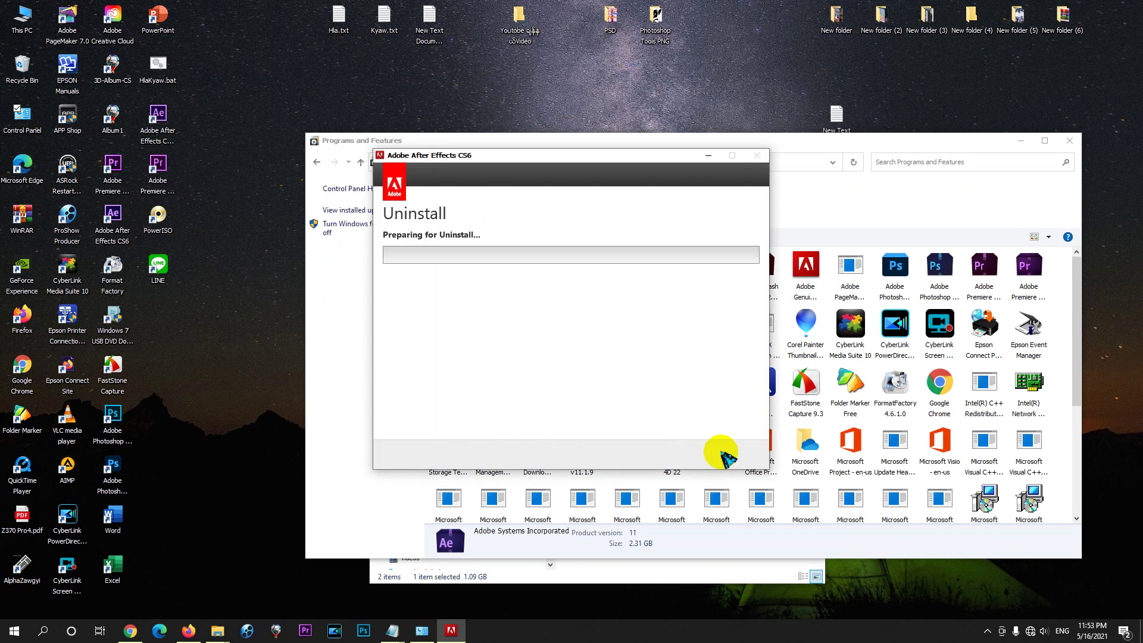
Step: Switch to the Notepad note and add the line "ကျနော်မှထည့်ထားပြီဖြစ်သောကြောင့် ပြန်ထုတ်ပြတာပါ၅" below the two numbered instructions
mouse_move(391, 631)
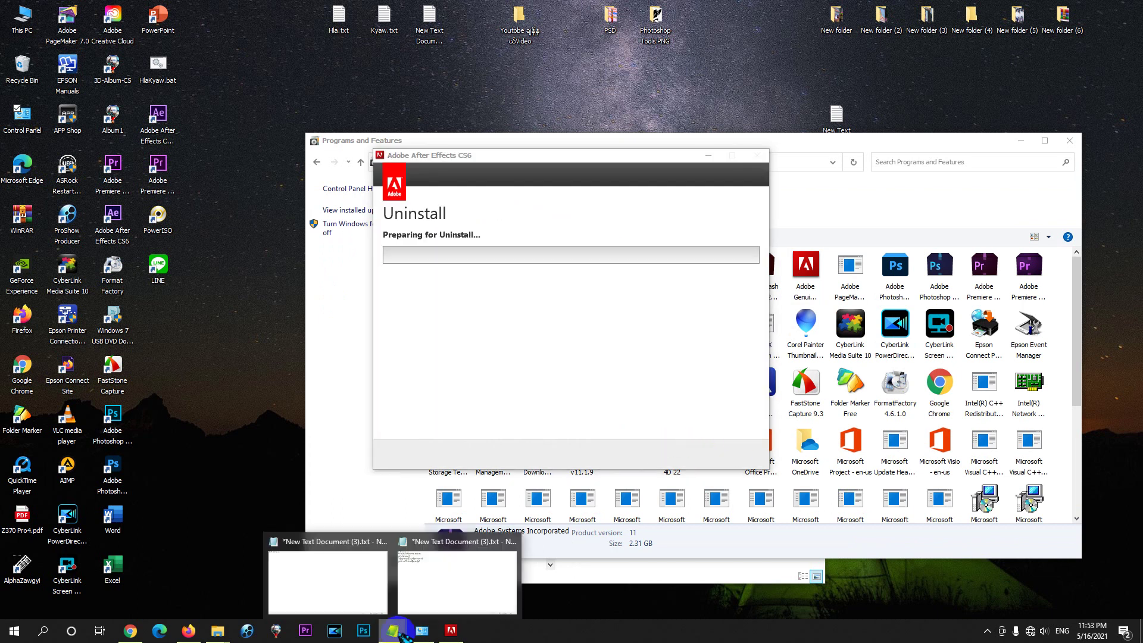
click(419, 588)
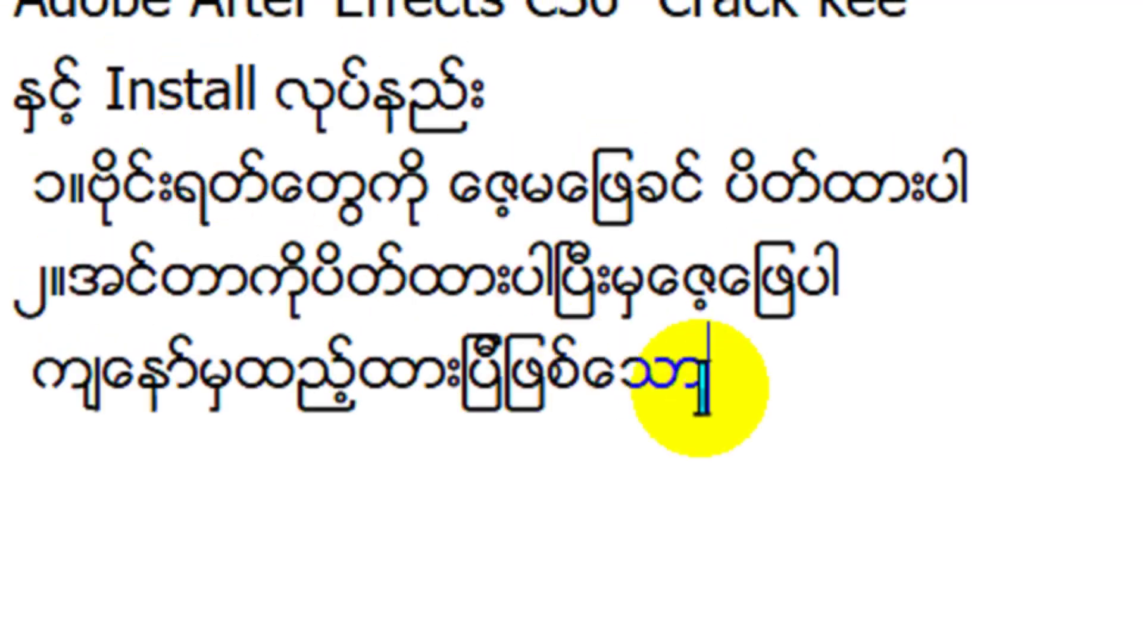
text(ေ)
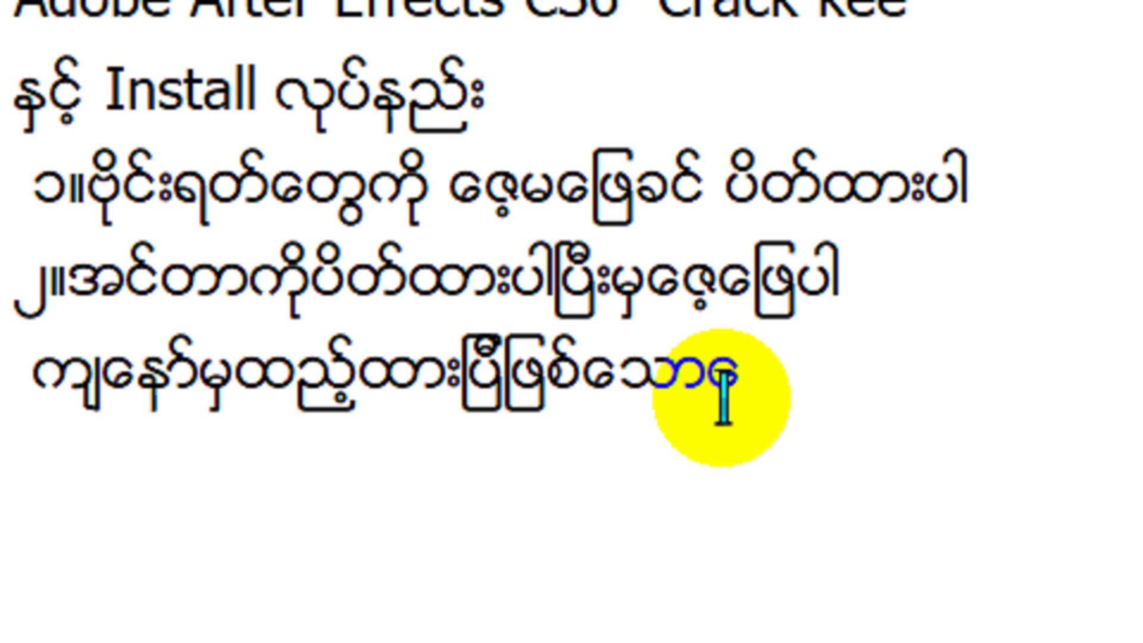
text(ြက)
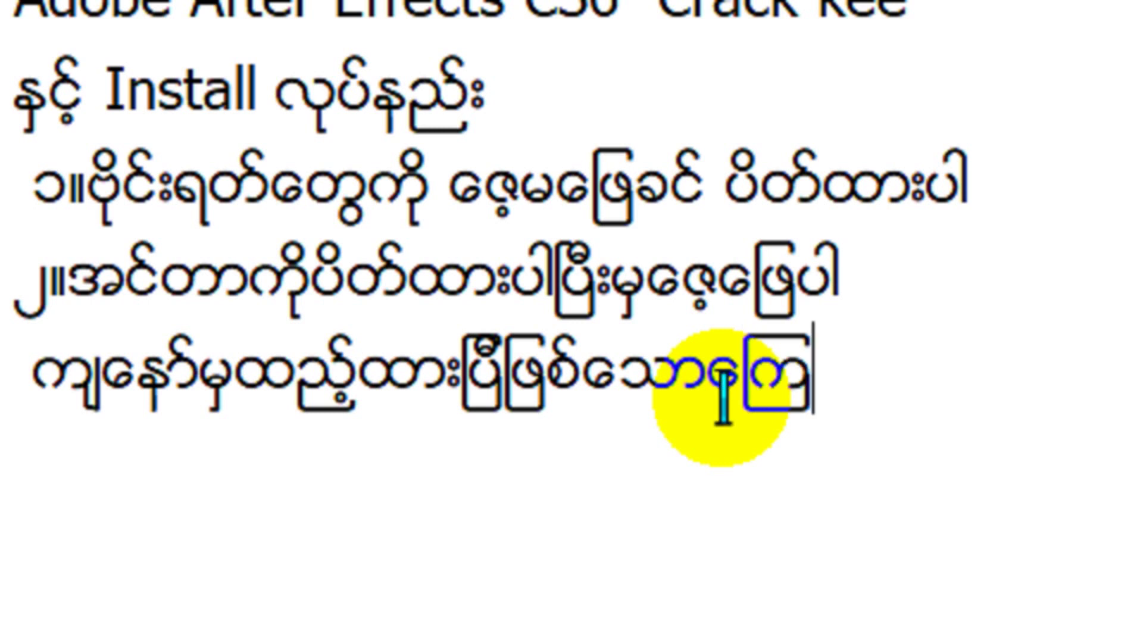
text(ာင့်)
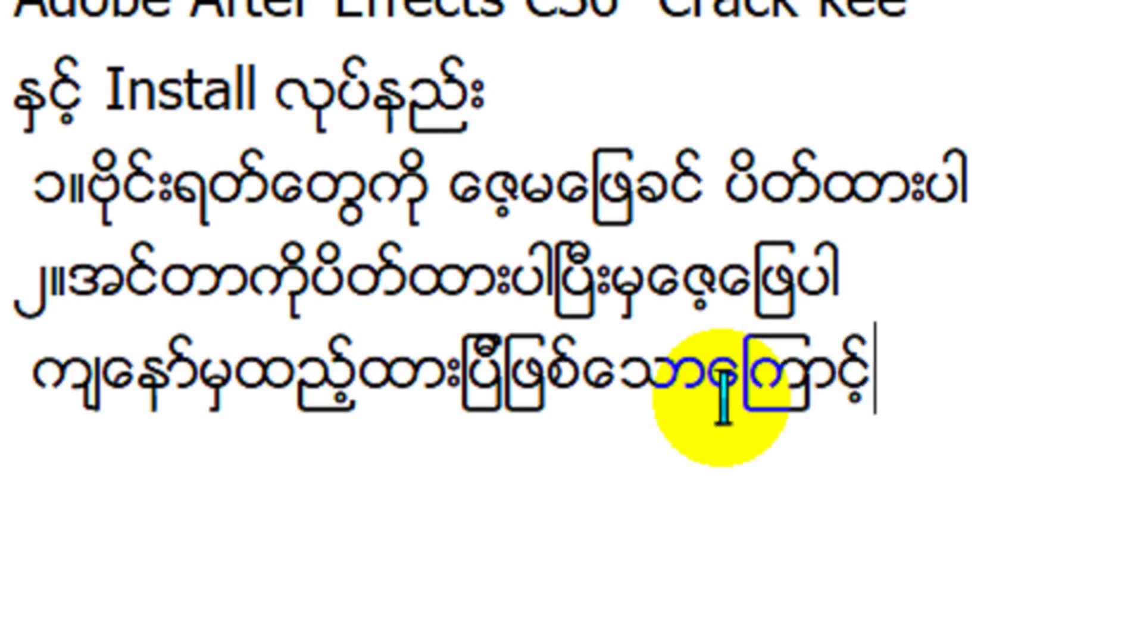
text( ြ)
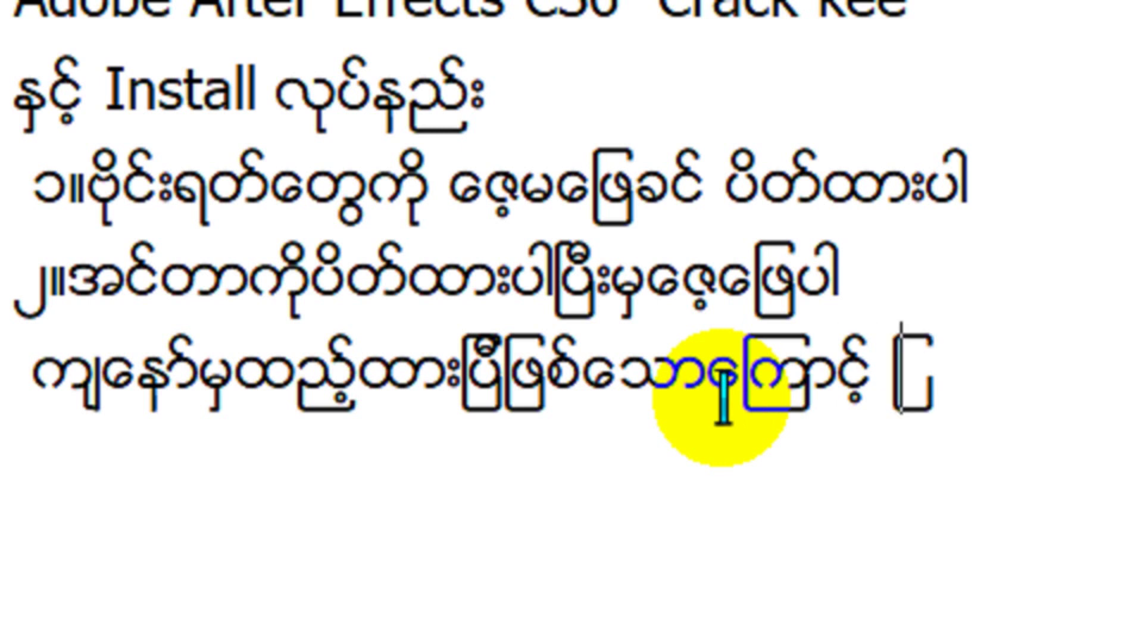
text(ပန်)
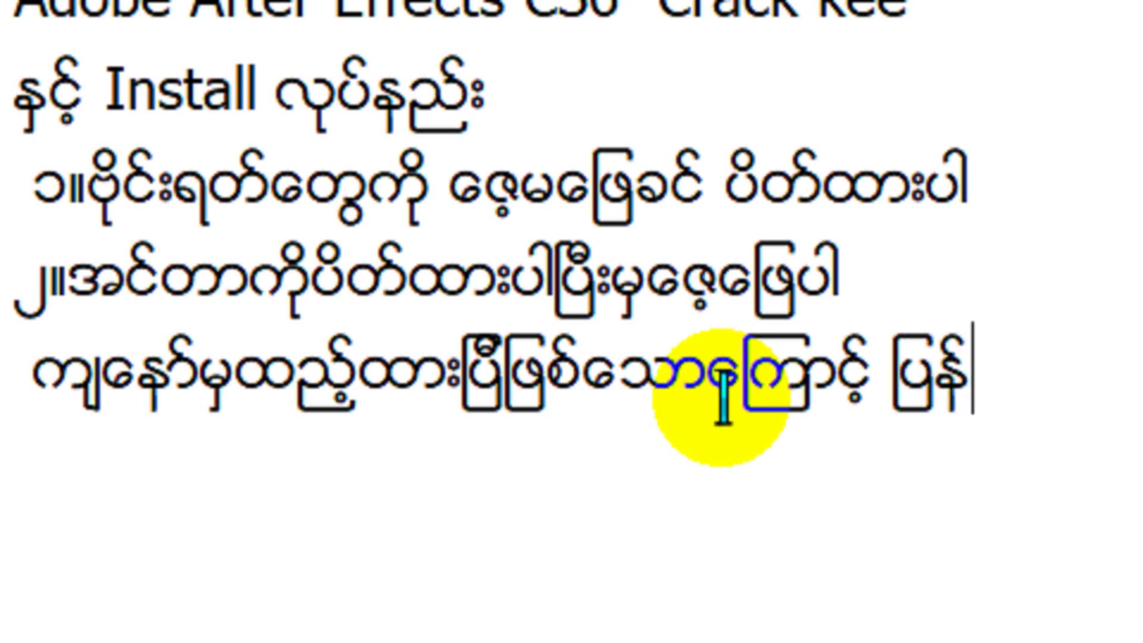
text(ထ)
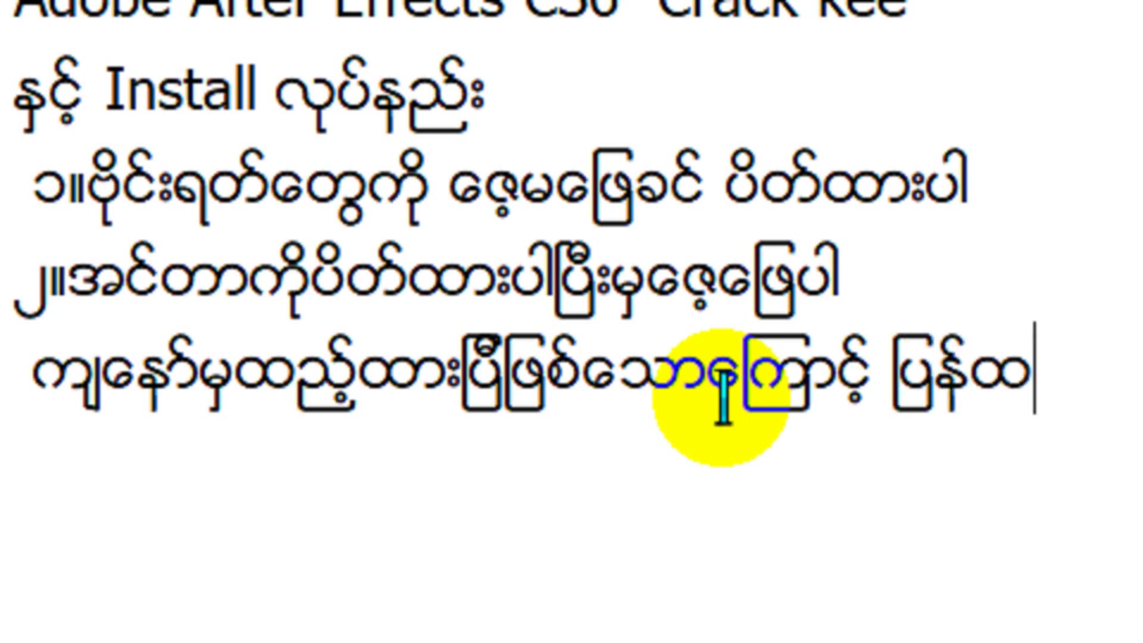
text(ုတ်)
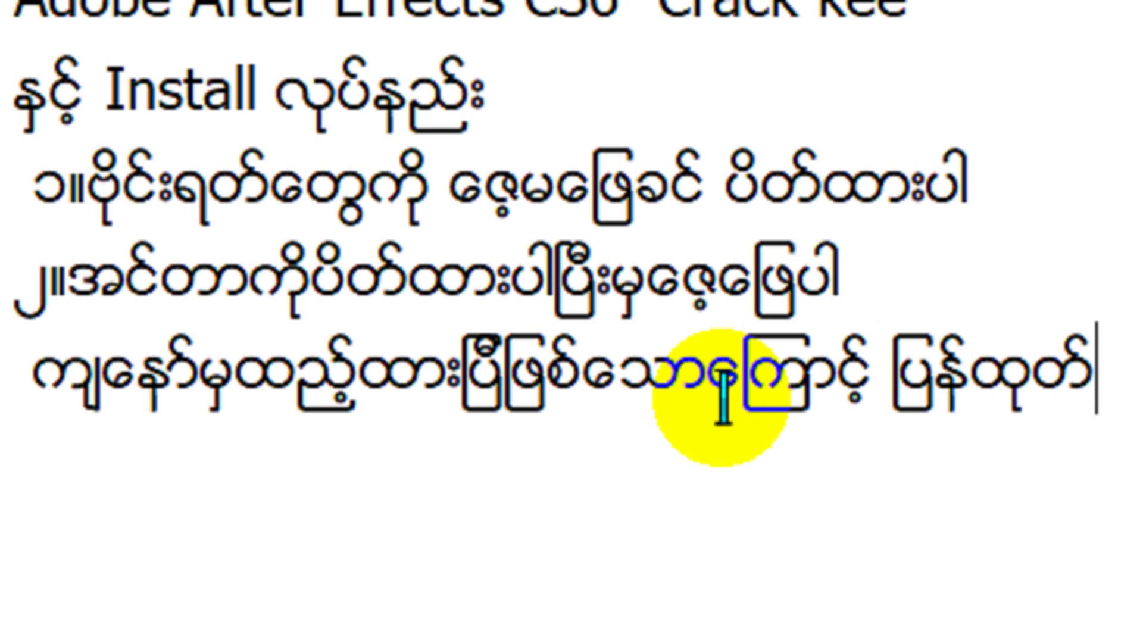
text(ြပ)
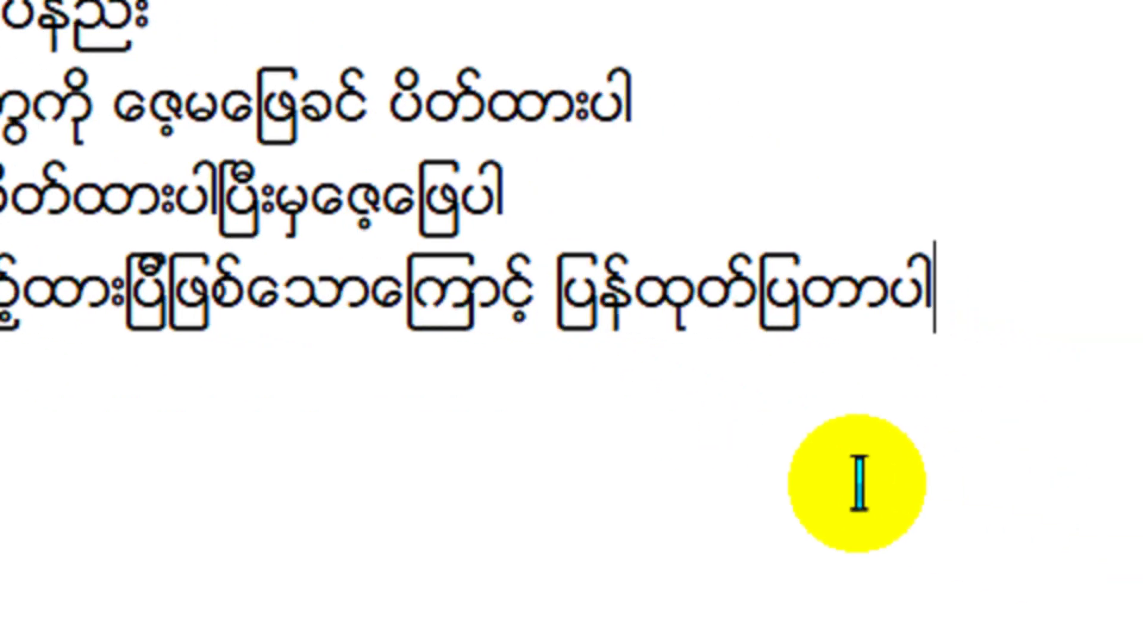
text(၅)
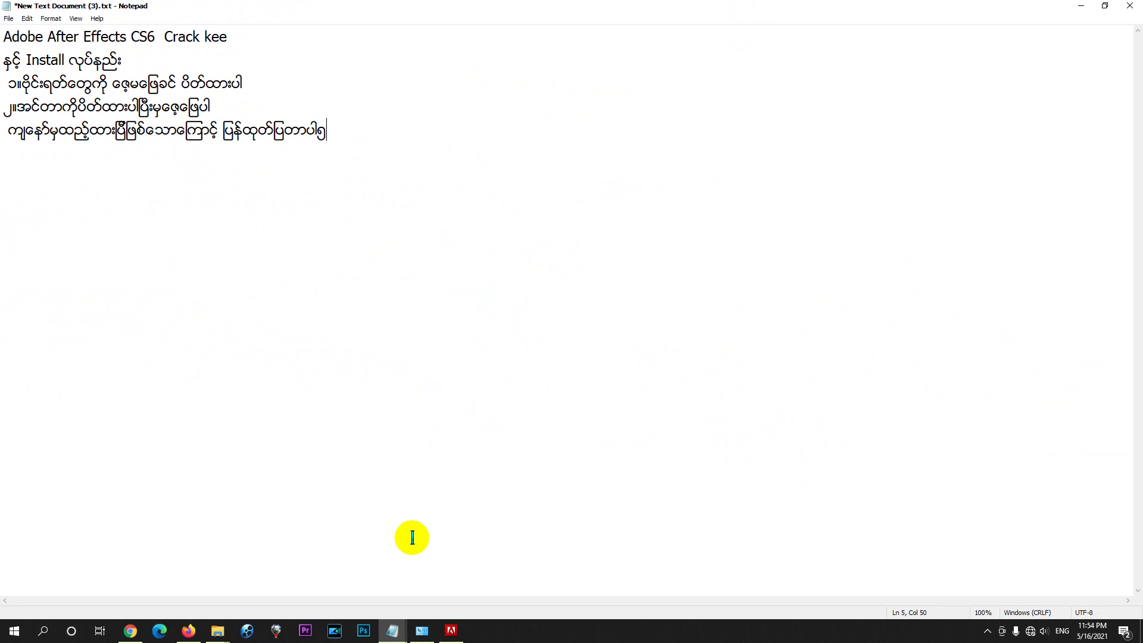
Step: Close the After Effects CS6 uninstaller and the Programs and Features window, minimizing the Notepad note
click(446, 629)
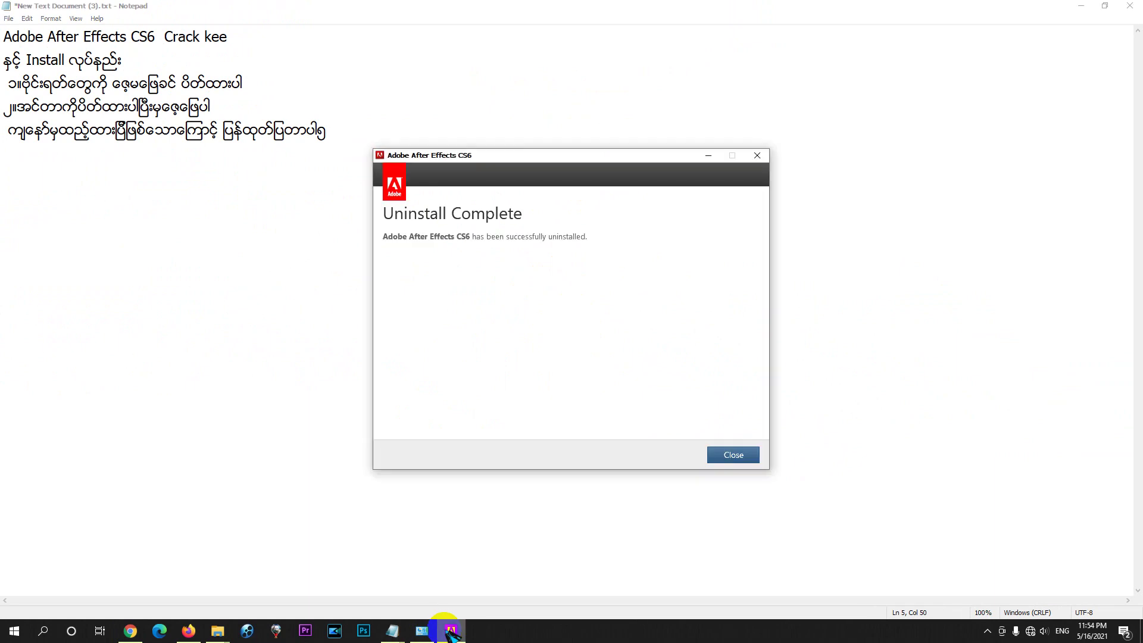
click(732, 455)
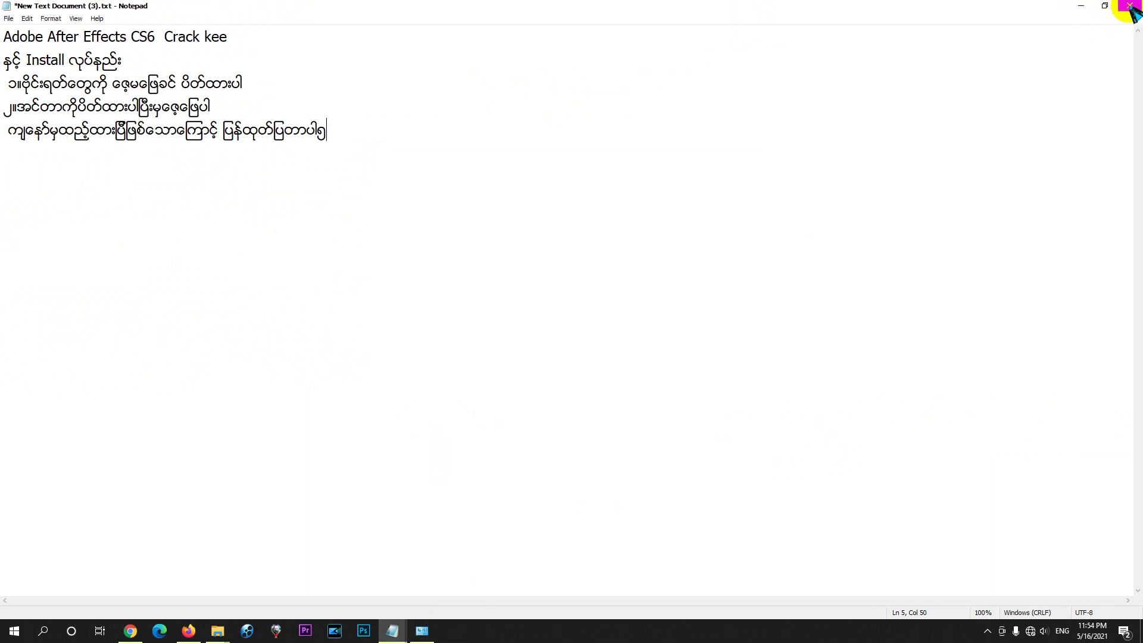
click(1080, 6)
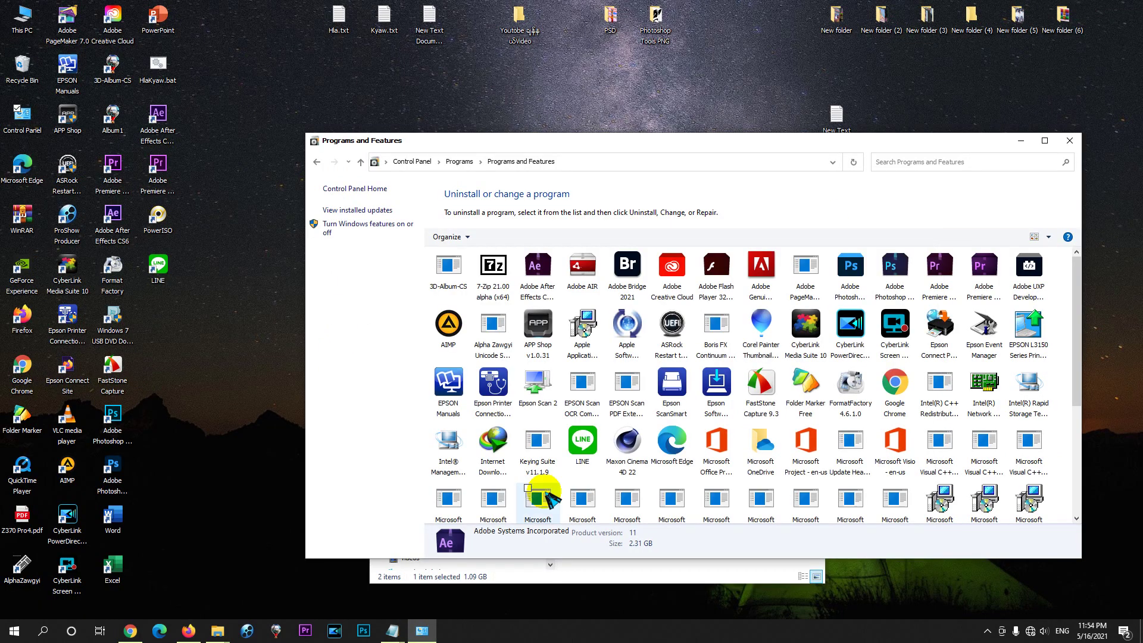
click(1068, 141)
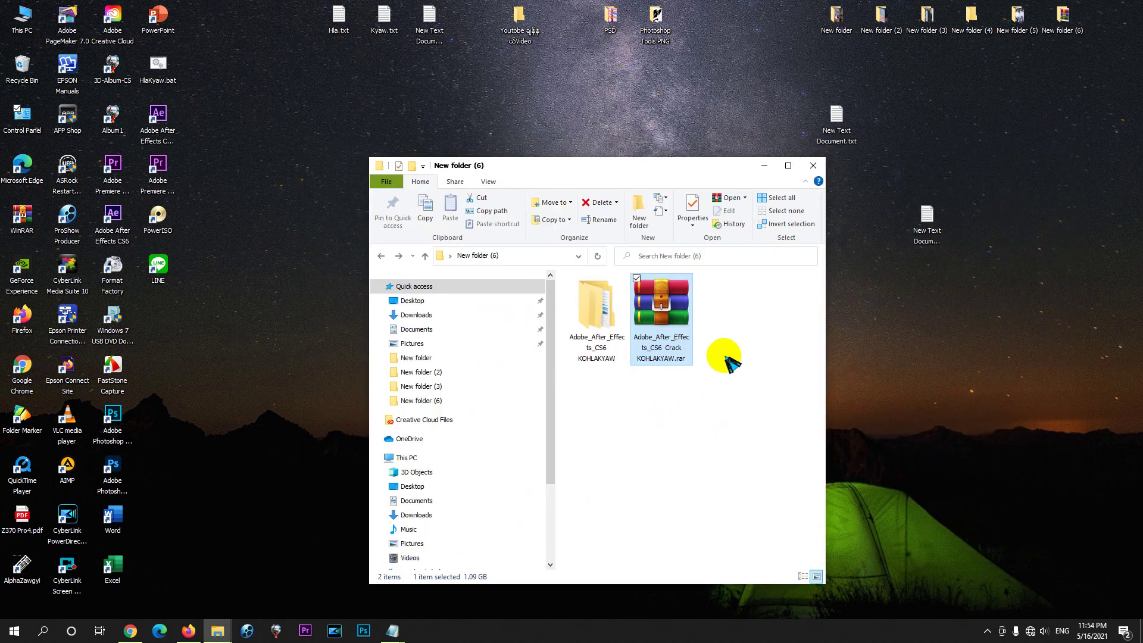
Step: Run Set-up.exe as administrator from the extracted archive's Adobe After Effects CS6 folder
double_click(594, 333)
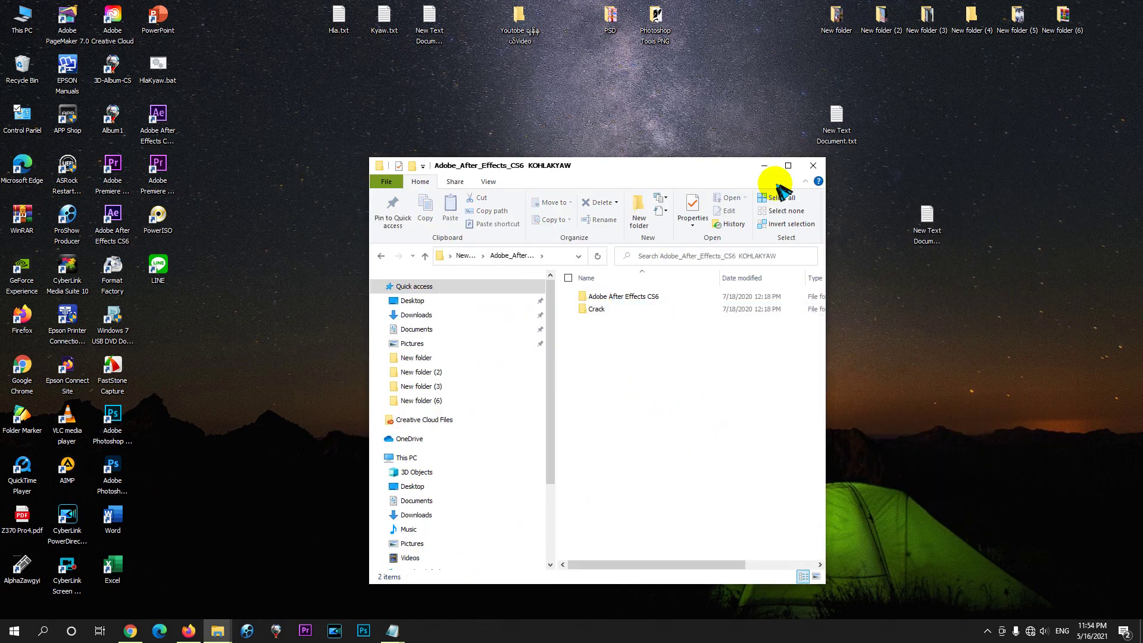
click(788, 166)
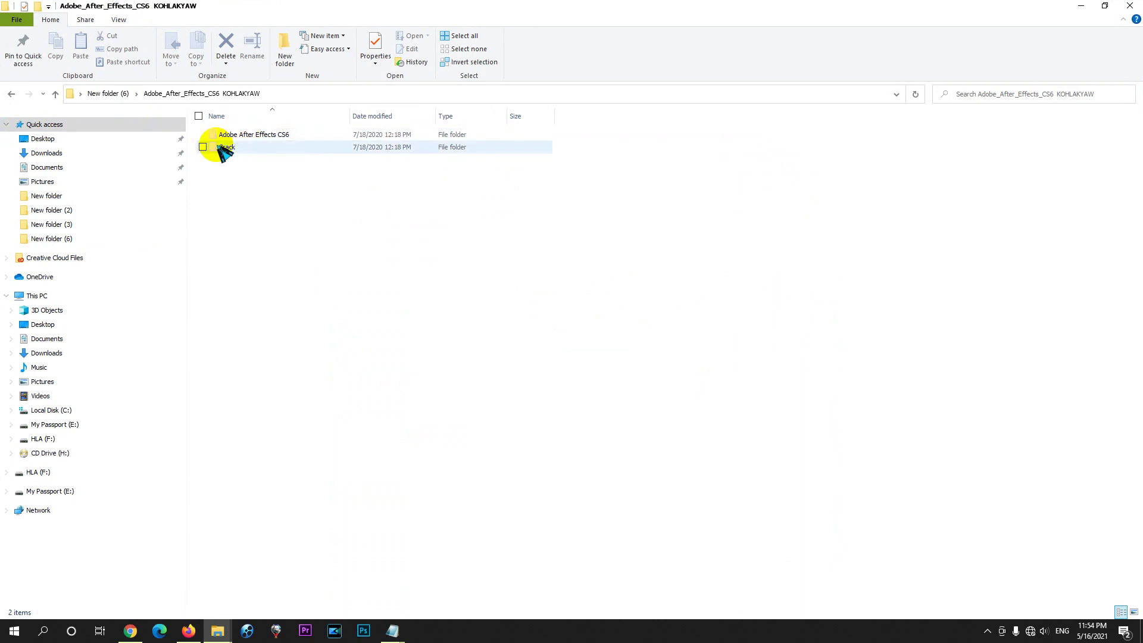
double_click(248, 136)
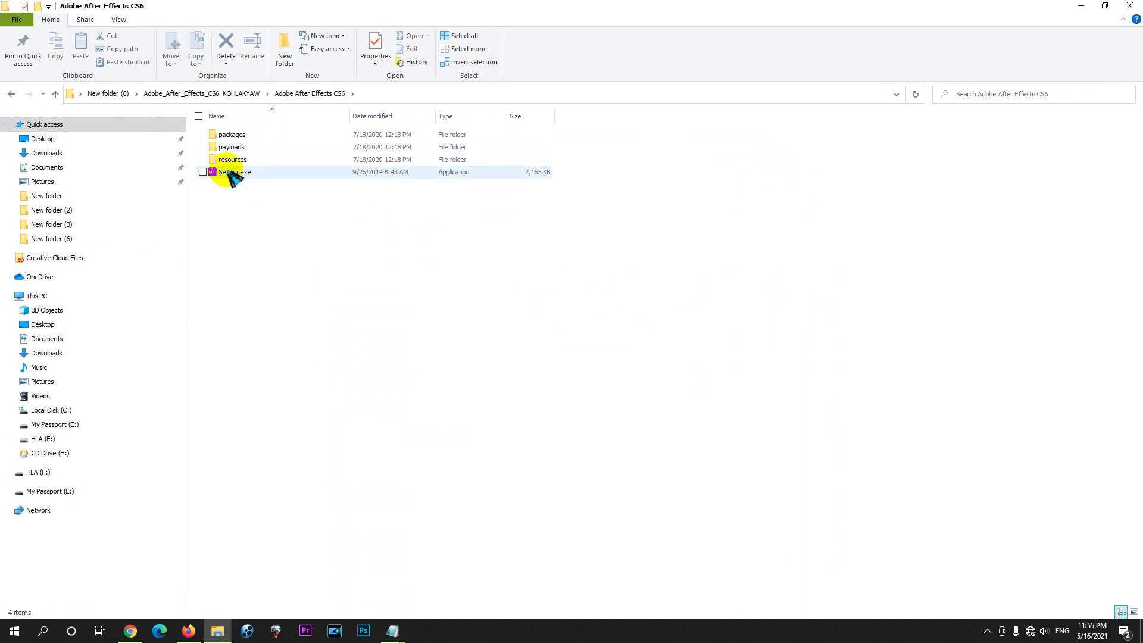
right_click(233, 176)
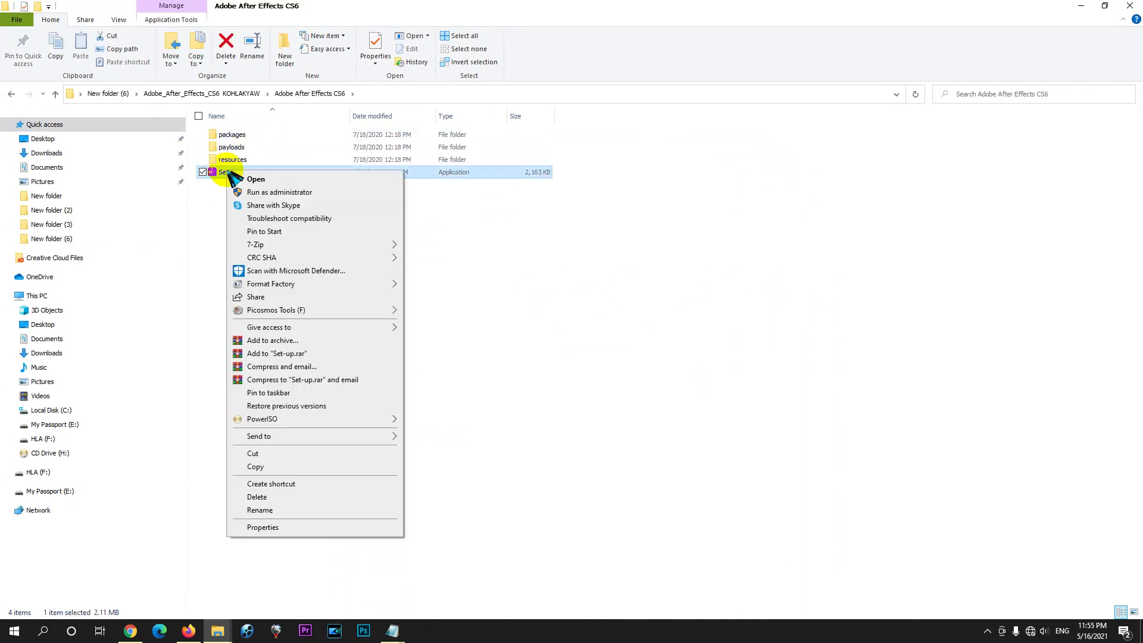
click(263, 192)
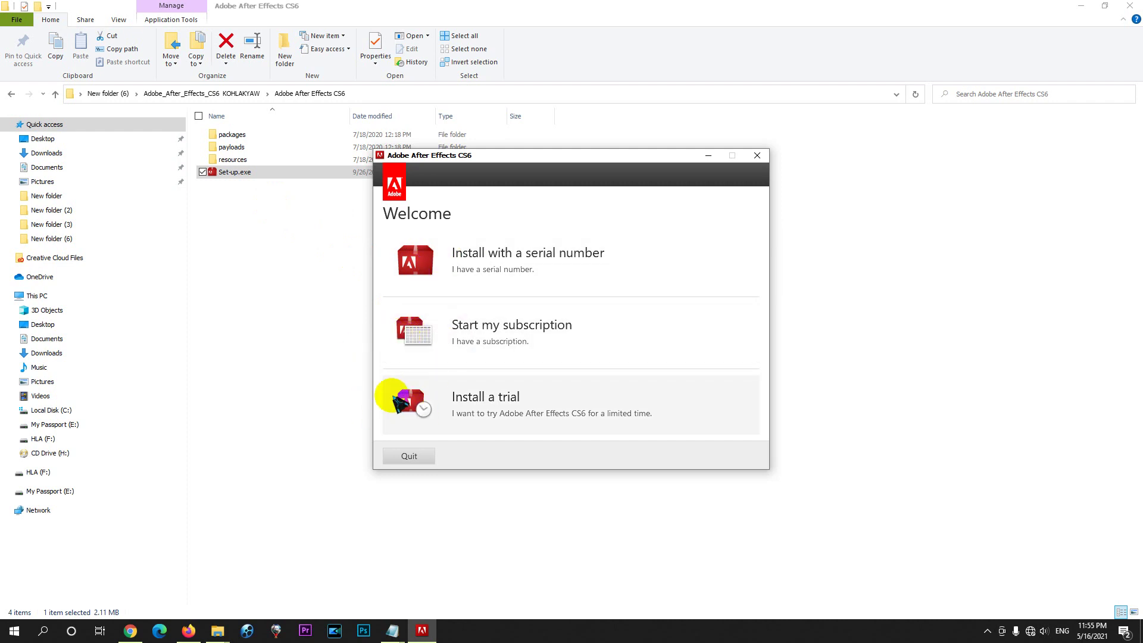
Step: Install the Adobe After Effects CS6 trial in C:\Program Files\Adobe, accepting the license agreement, and put away the installer and setup folder windows
click(480, 403)
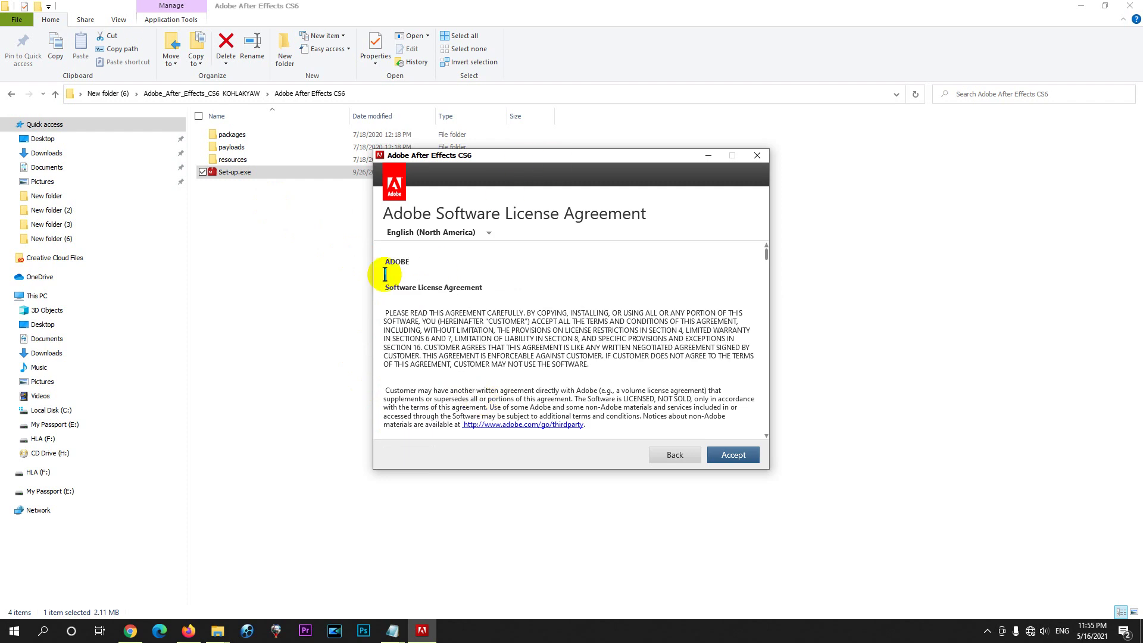
click(741, 461)
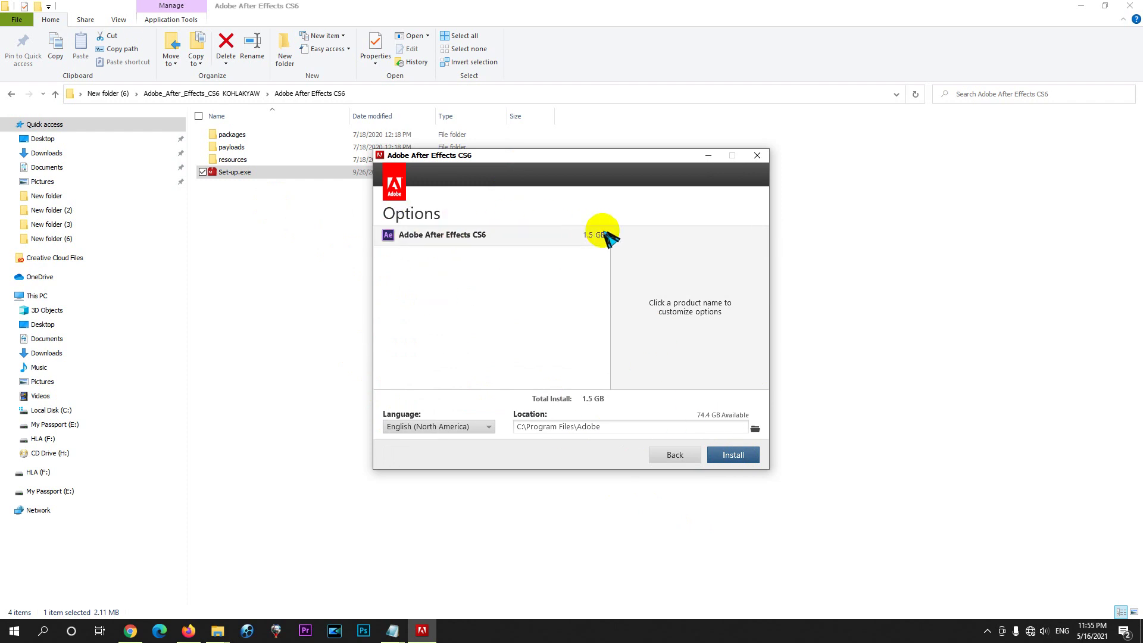
click(733, 455)
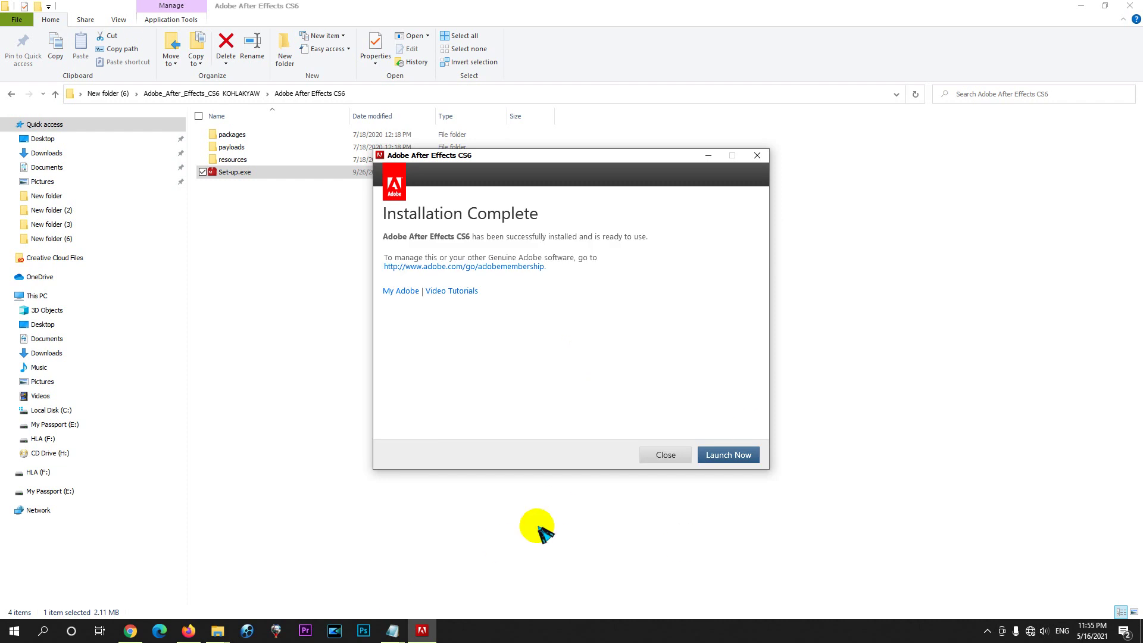
click(756, 155)
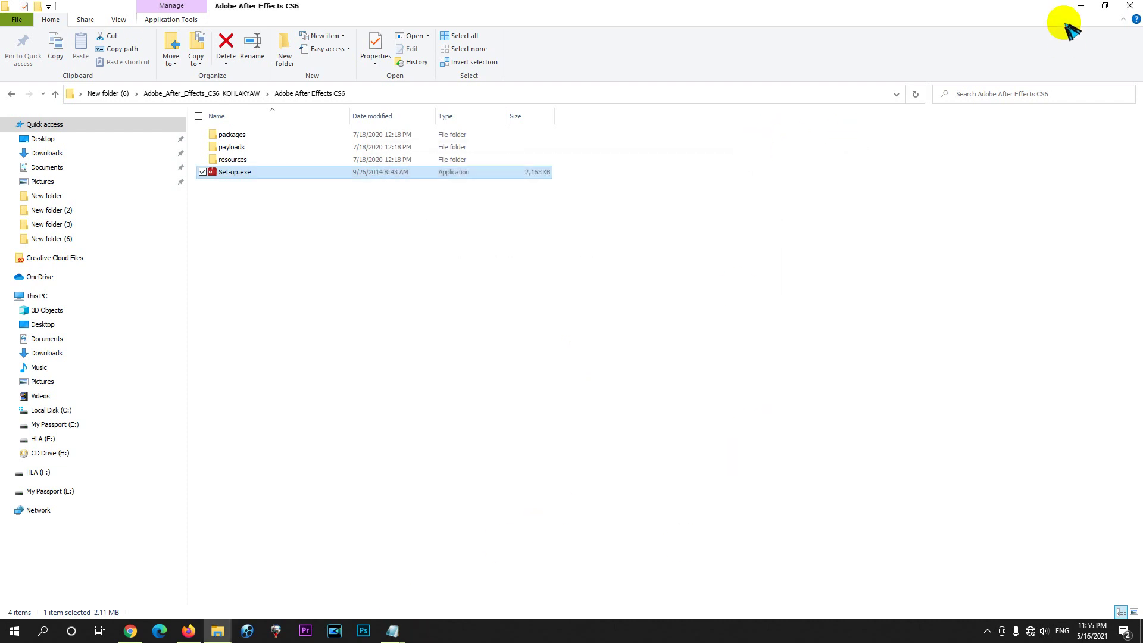
click(1082, 7)
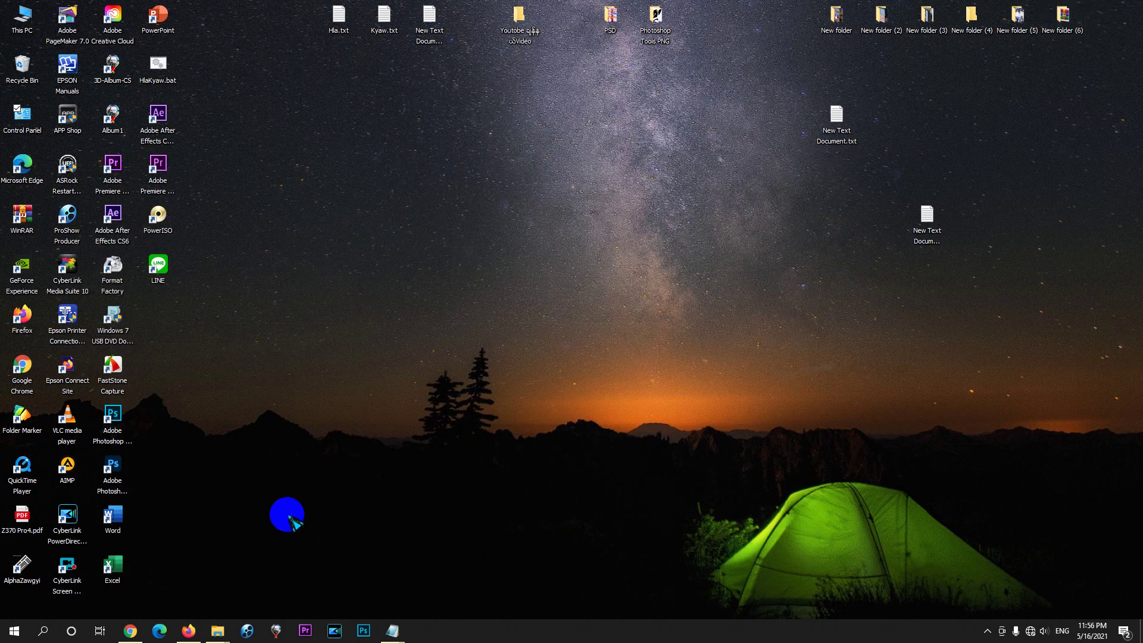
Step: Look at the New folder (6) window with the archive and its extracted folder, and minimize it again
click(229, 633)
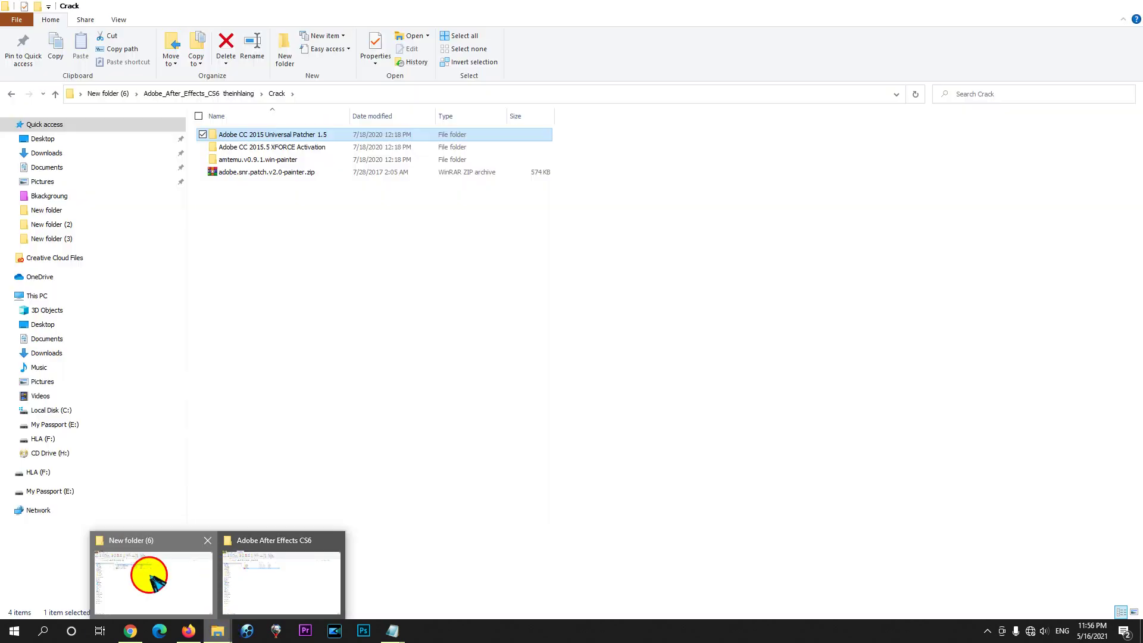
click(149, 575)
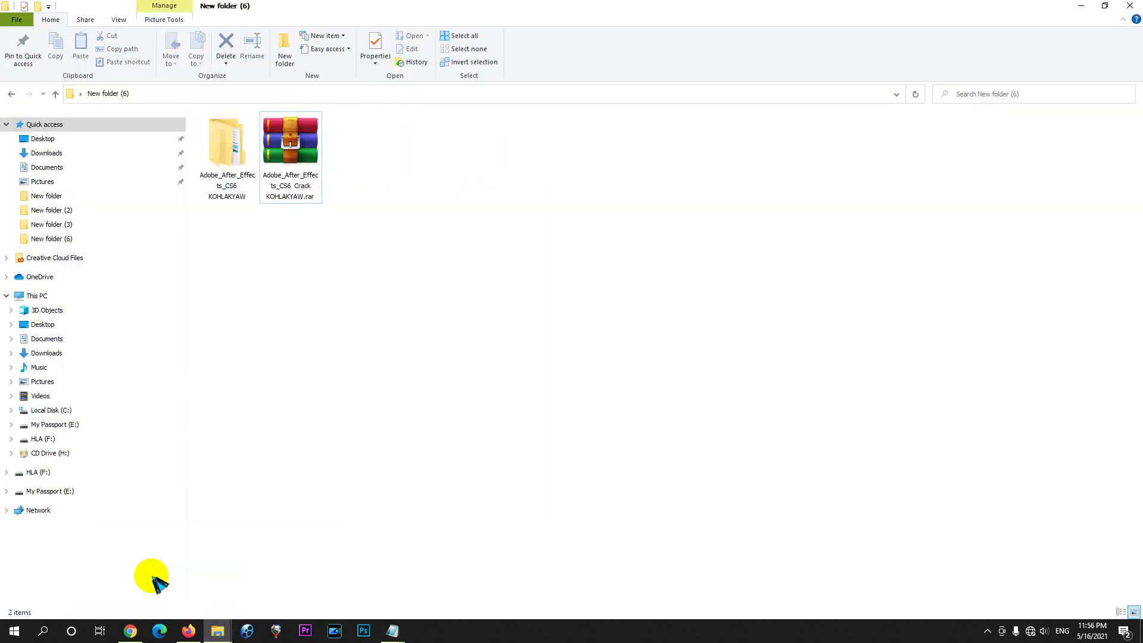
click(1080, 8)
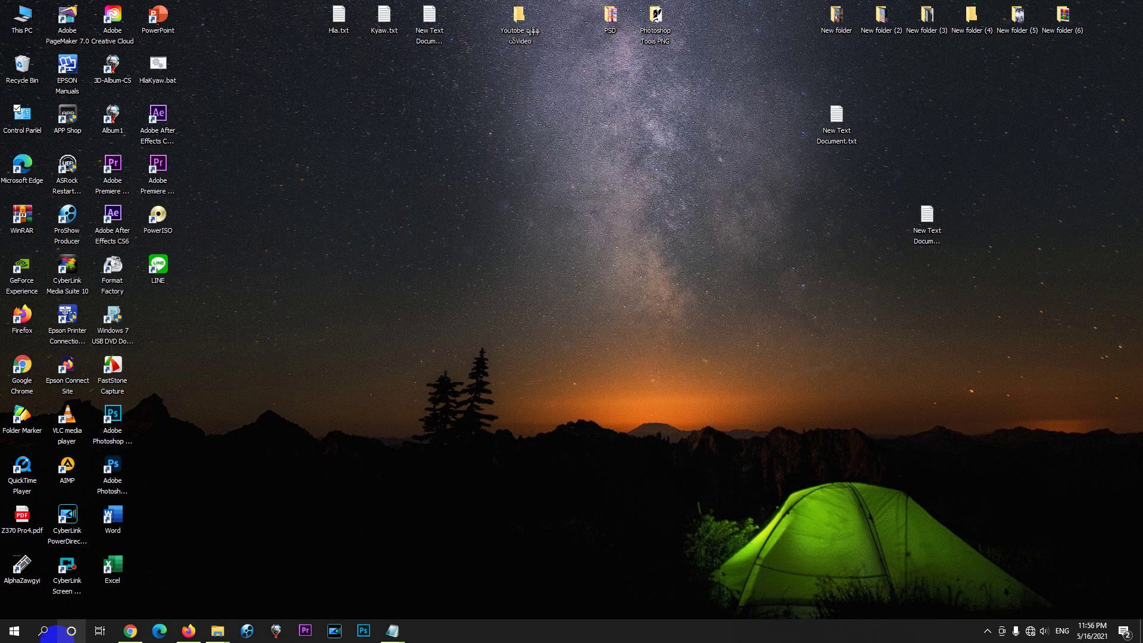
click(14, 631)
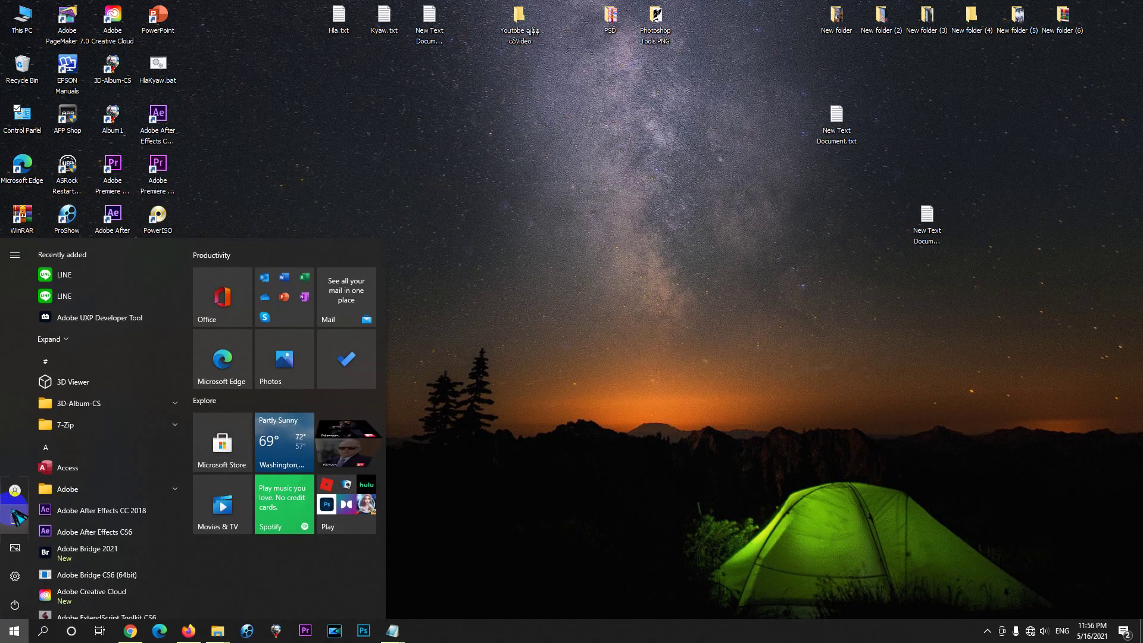
mouse_move(77, 502)
click(506, 247)
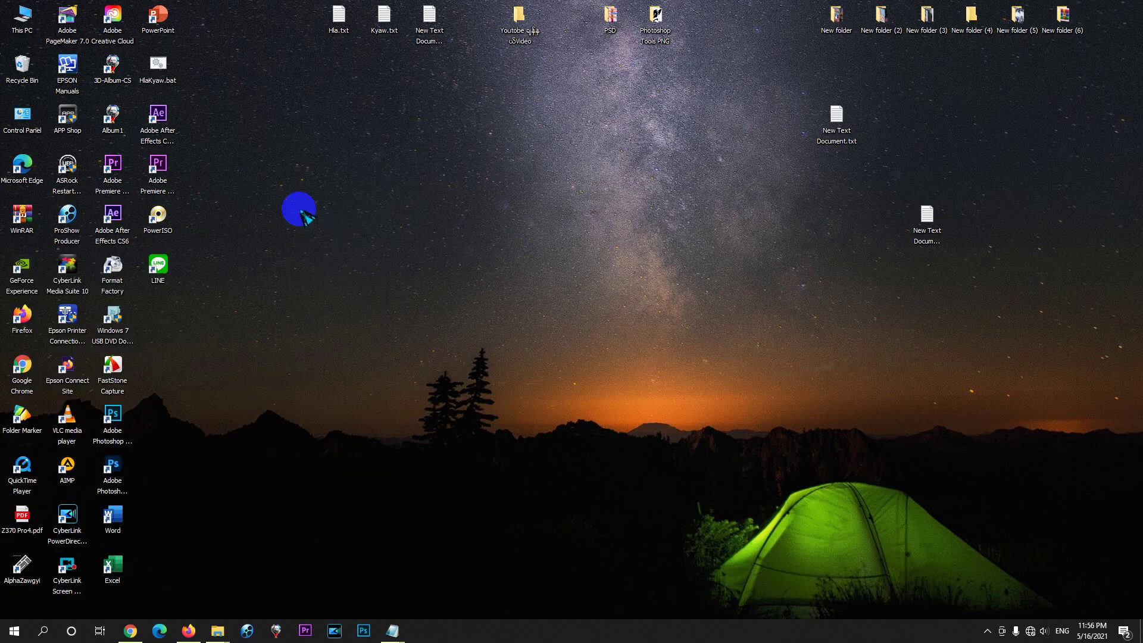
Step: Delete the Adobe After Effects CS6 shortcut from the desktop
click(119, 221)
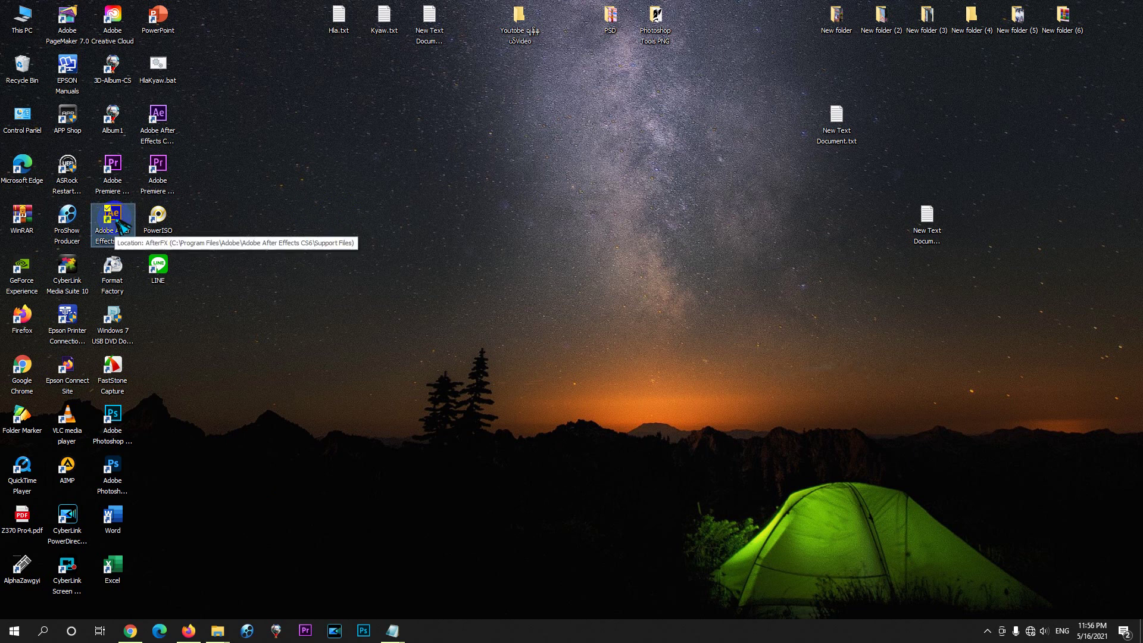
key(Delete)
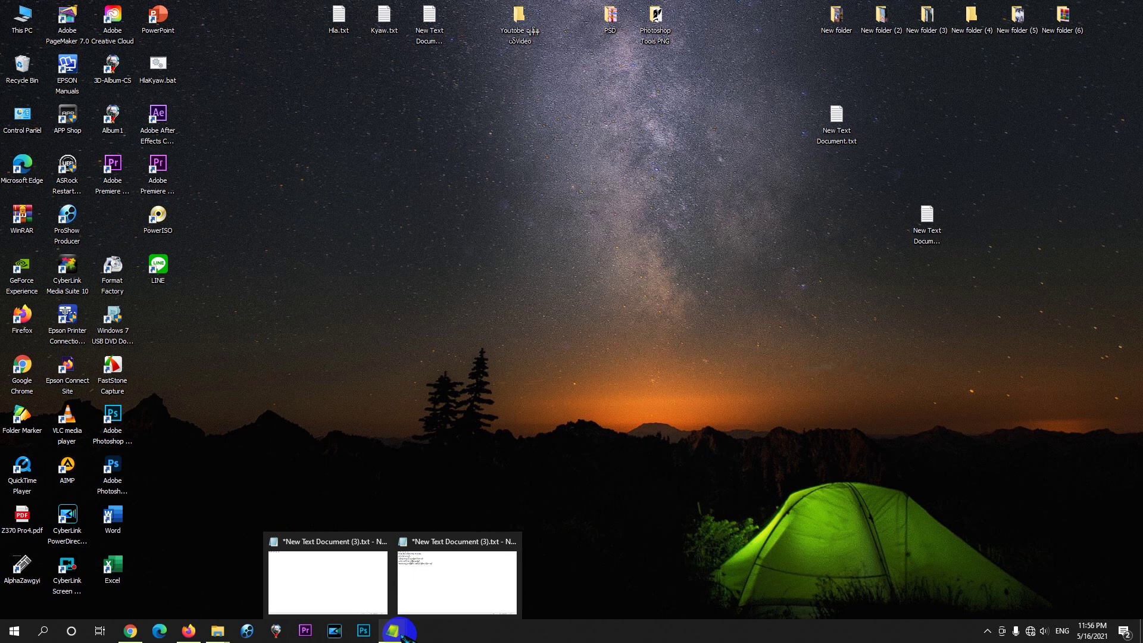
click(413, 453)
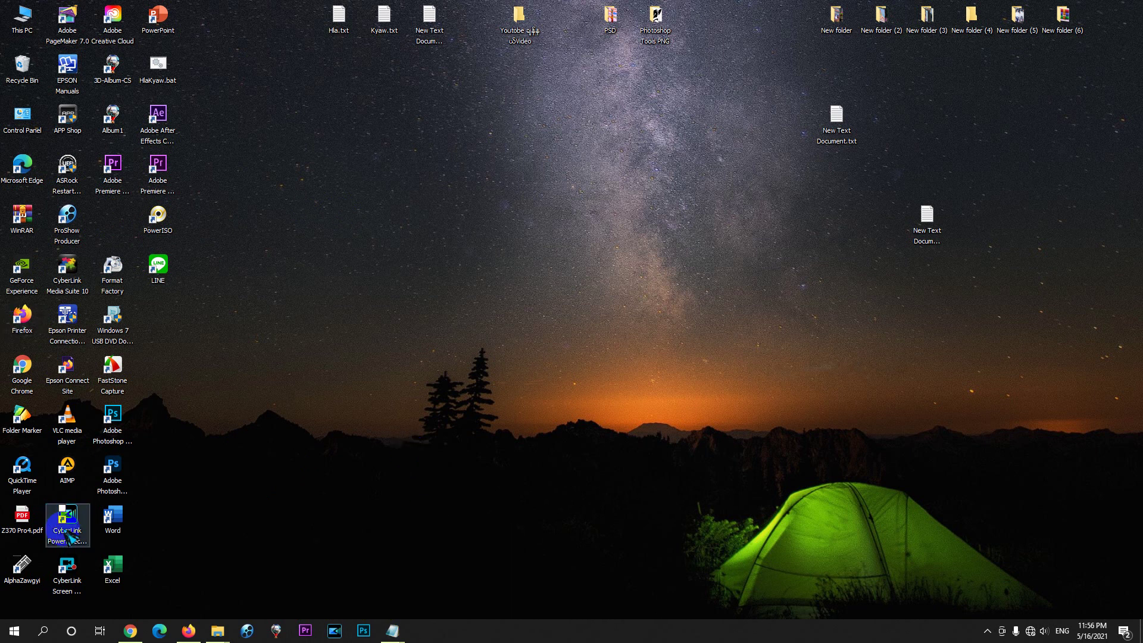
Step: Open the file location of the Adobe After Effects CS6 entry in the installed programs list
click(15, 631)
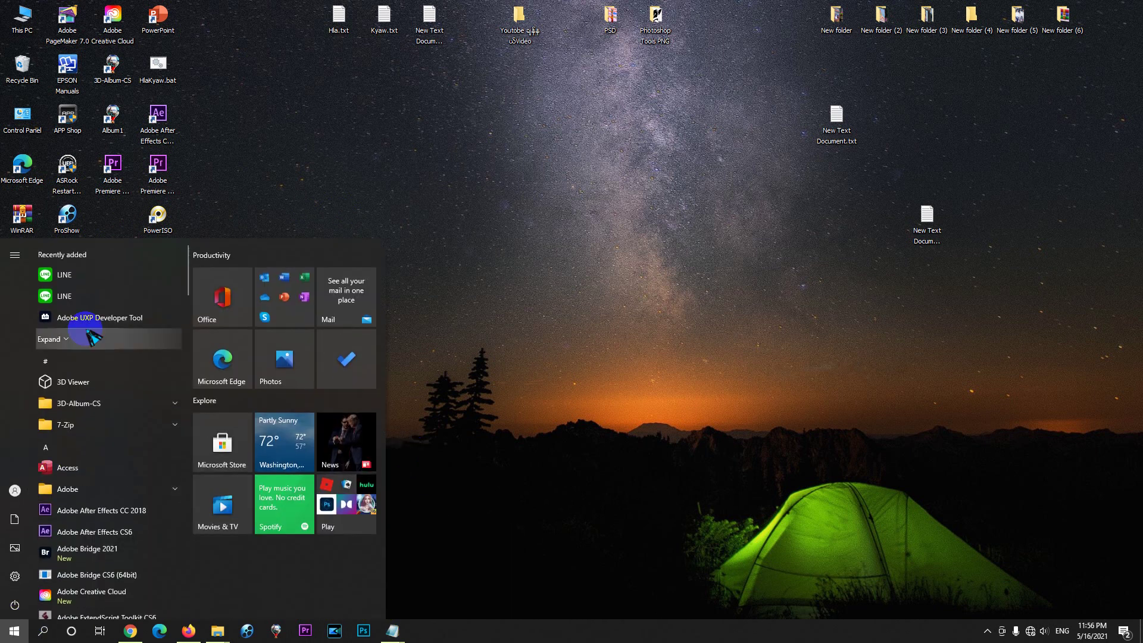
right_click(111, 538)
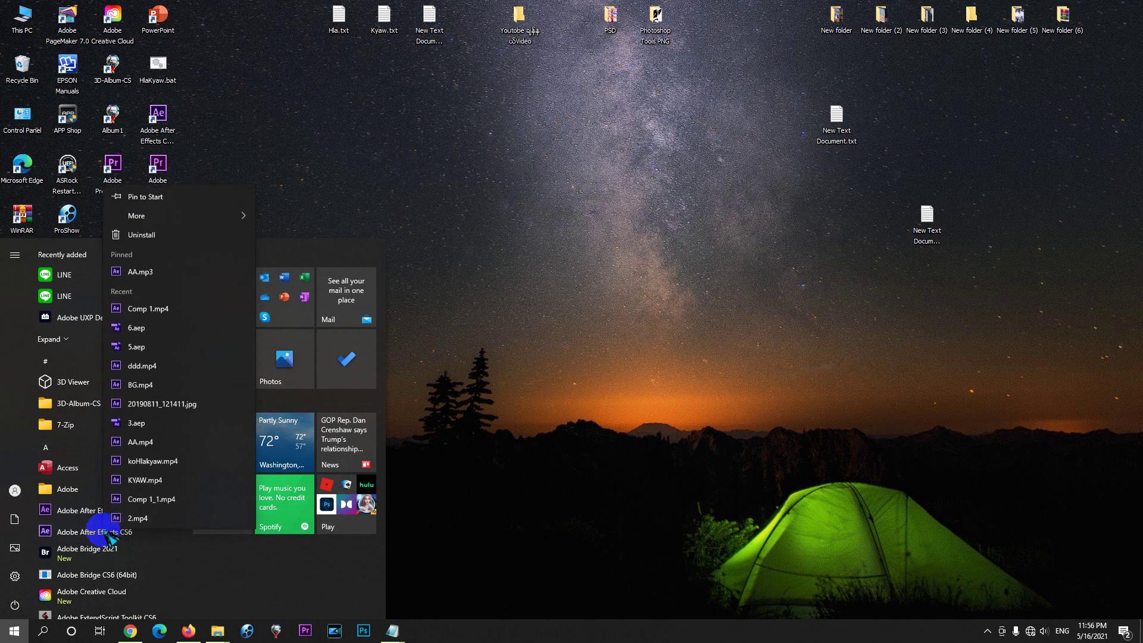
click(237, 216)
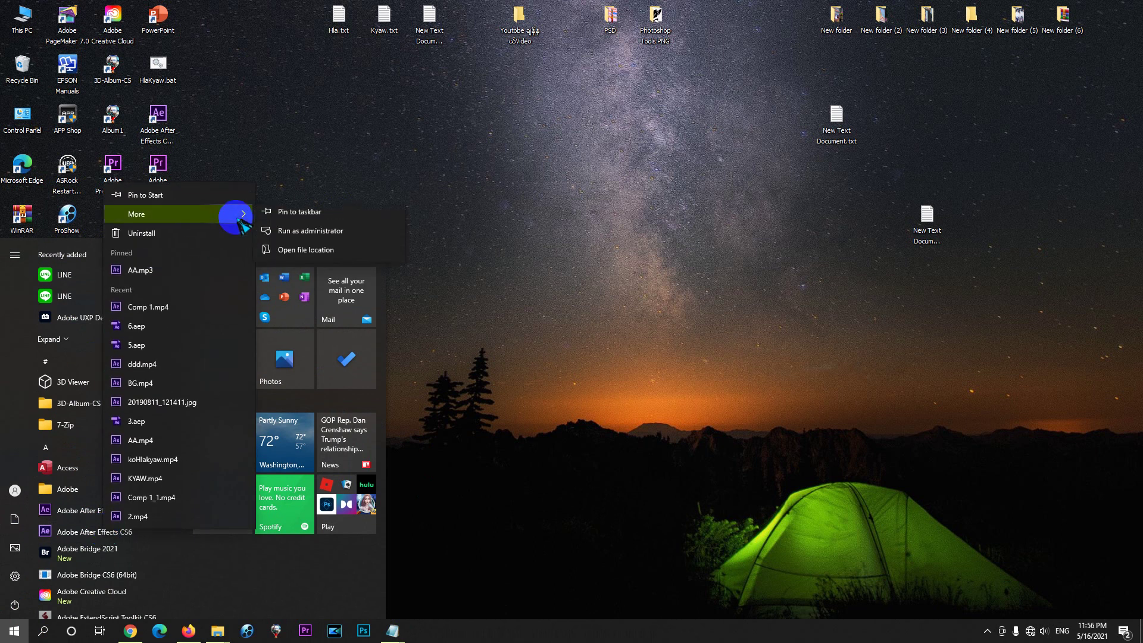
click(267, 257)
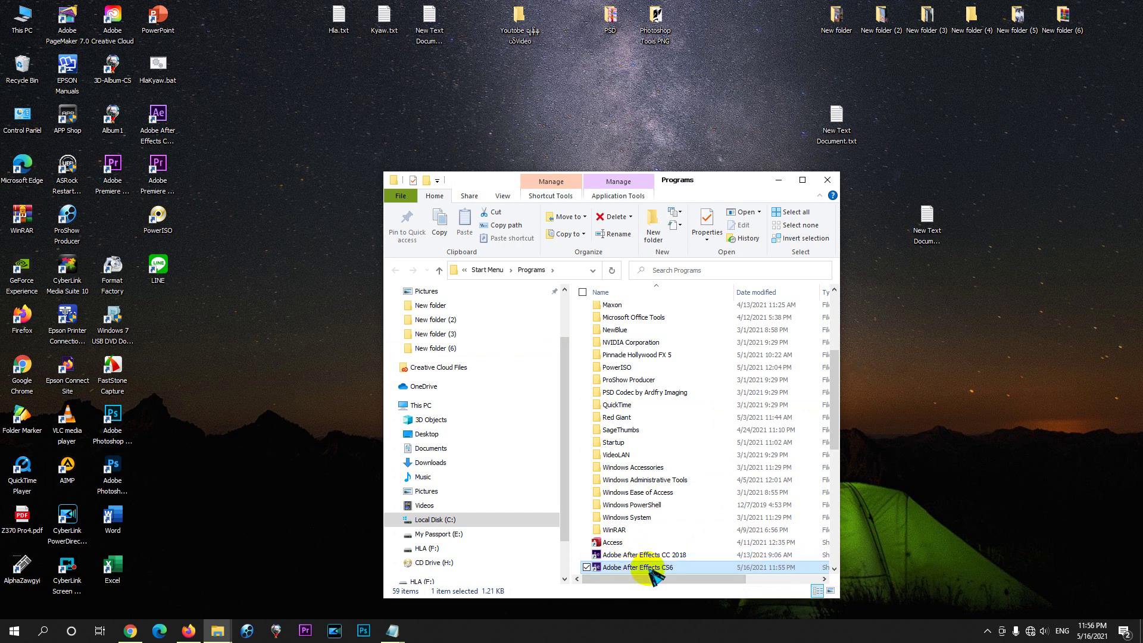
Step: Create a desktop shortcut for Adobe After Effects CS6 from the Programs folder and close that folder window
right_click(648, 570)
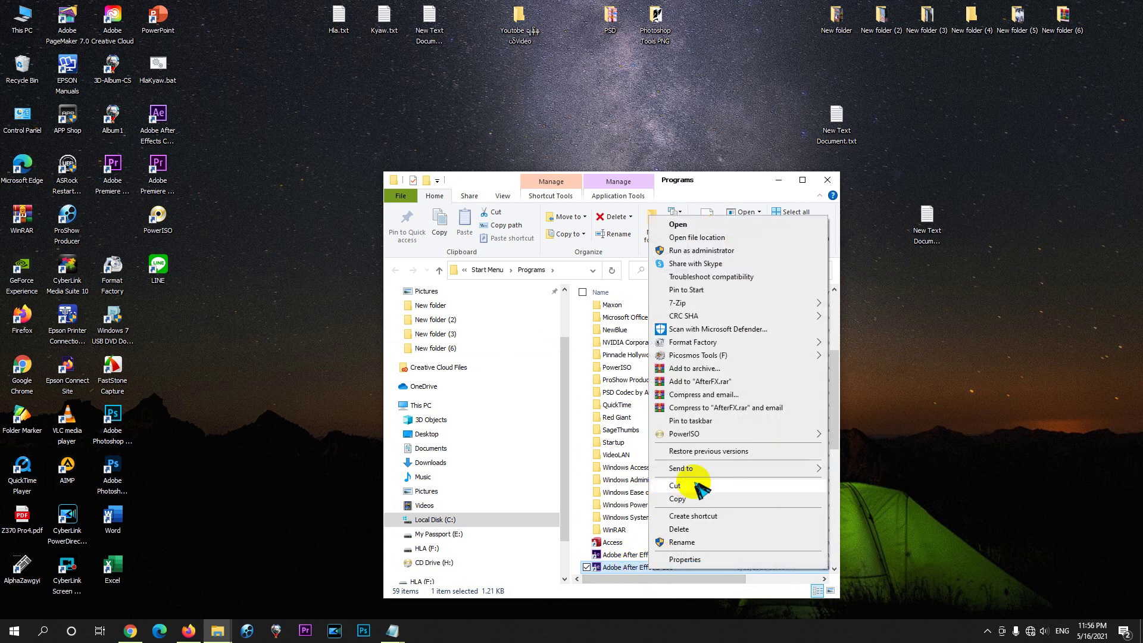
mouse_move(705, 470)
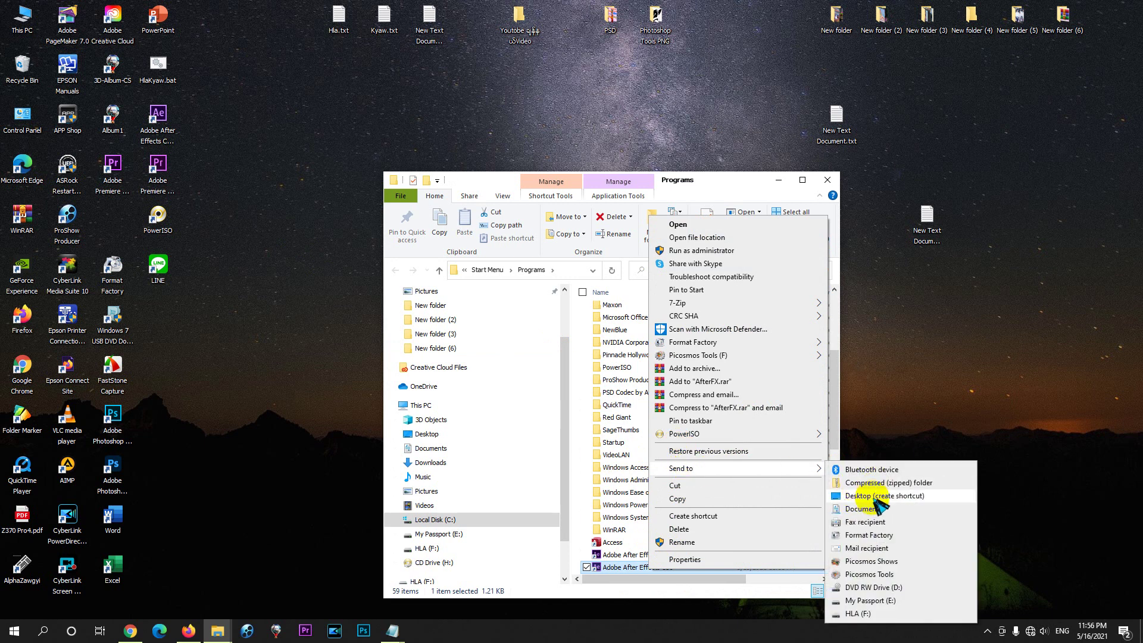
click(874, 496)
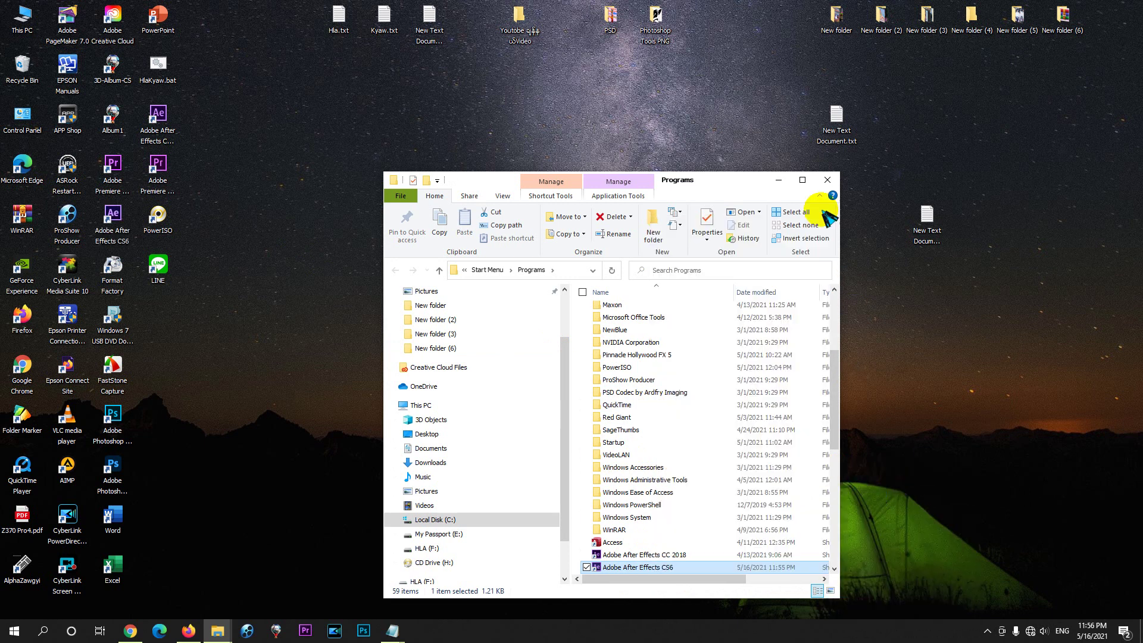
click(827, 180)
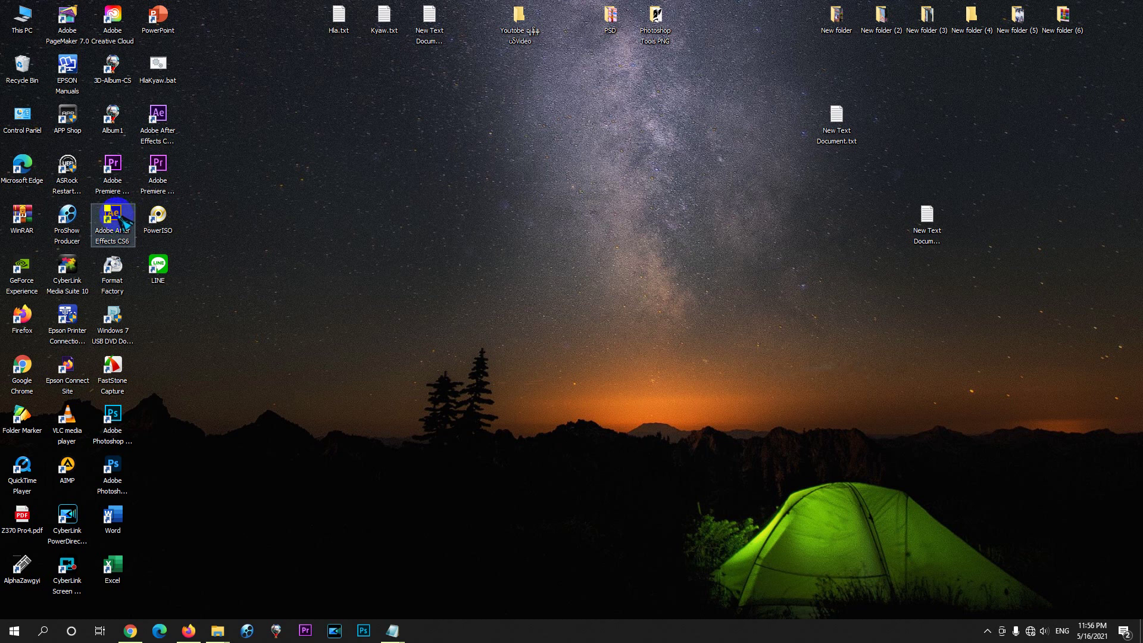
click(199, 204)
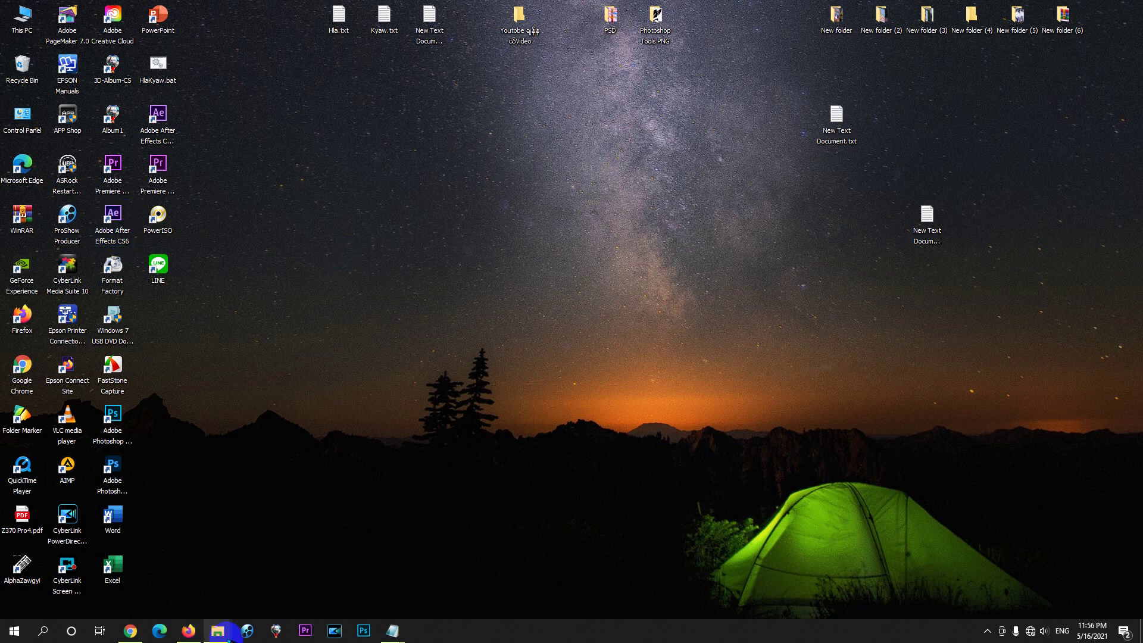
Step: Open the Adobe CC 2015 Universal Patcher 1.5 folder inside the extracted archive's Crack folder, reached from New folder (6)
mouse_move(217, 631)
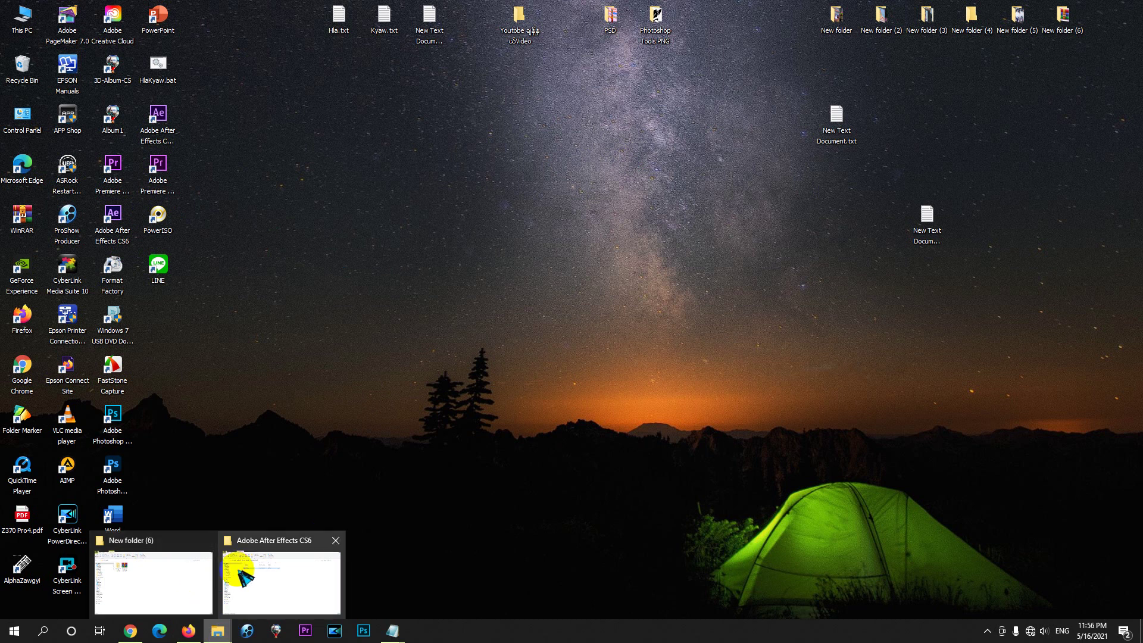
click(146, 571)
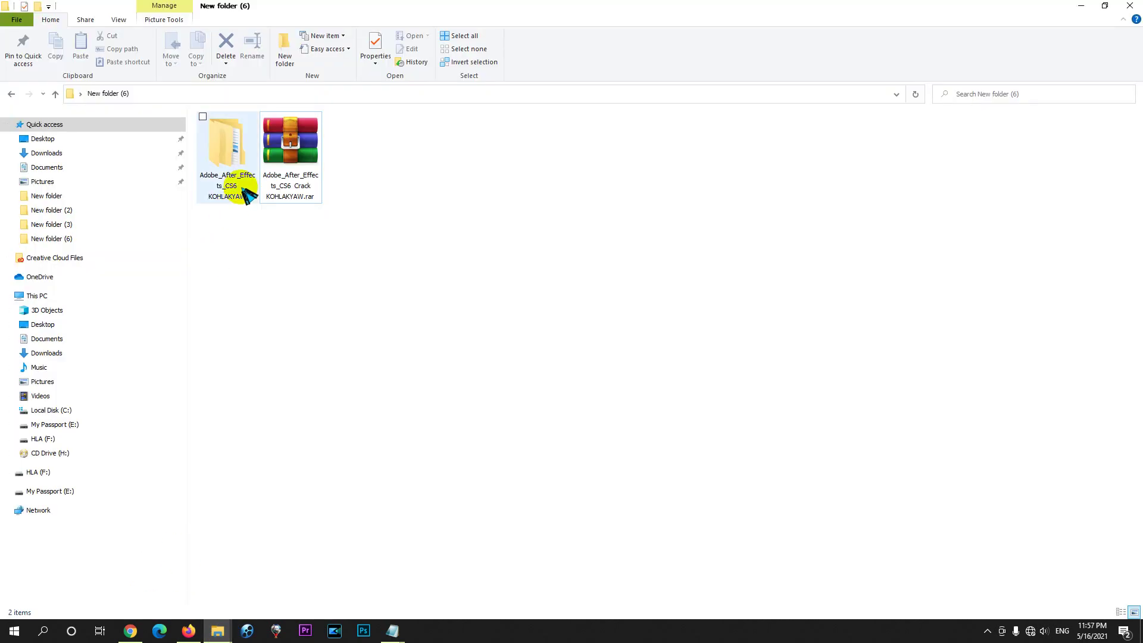
double_click(235, 143)
double_click(233, 148)
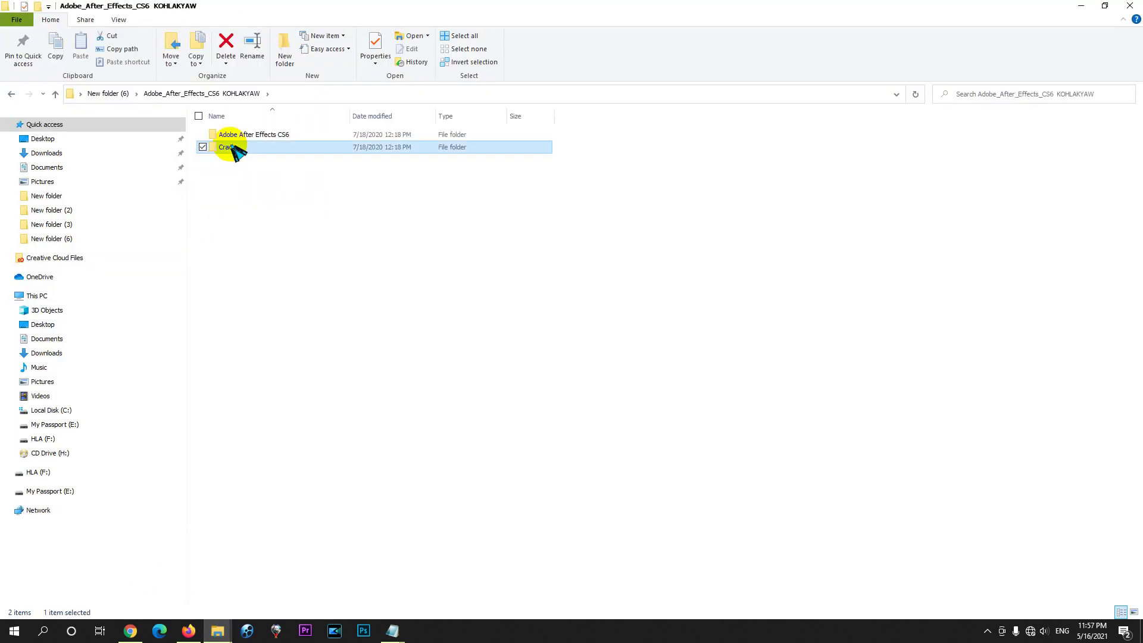
click(233, 137)
double_click(236, 135)
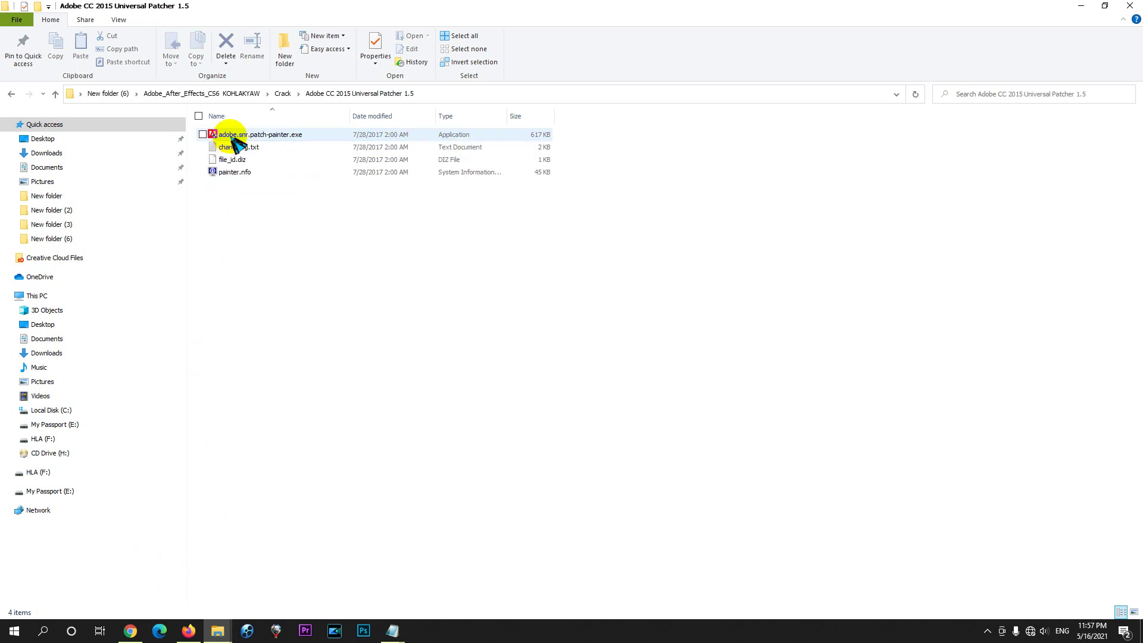
Step: Run adobe.snr.patch-painter.exe as administrator and look through its list of Adobe products
click(232, 137)
right_click(233, 136)
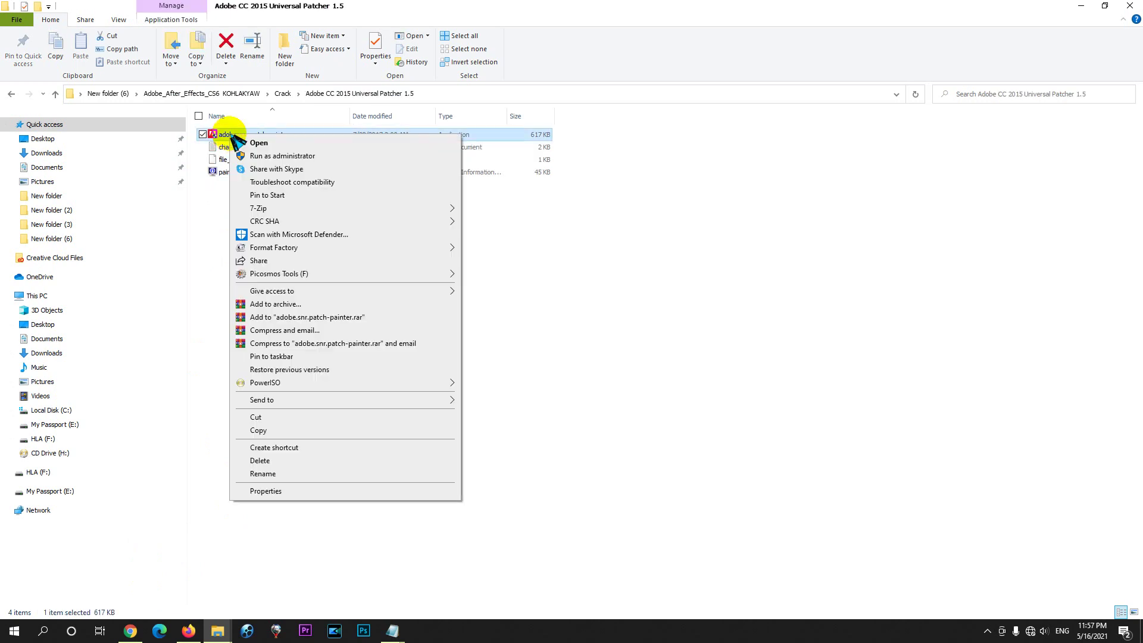
click(258, 154)
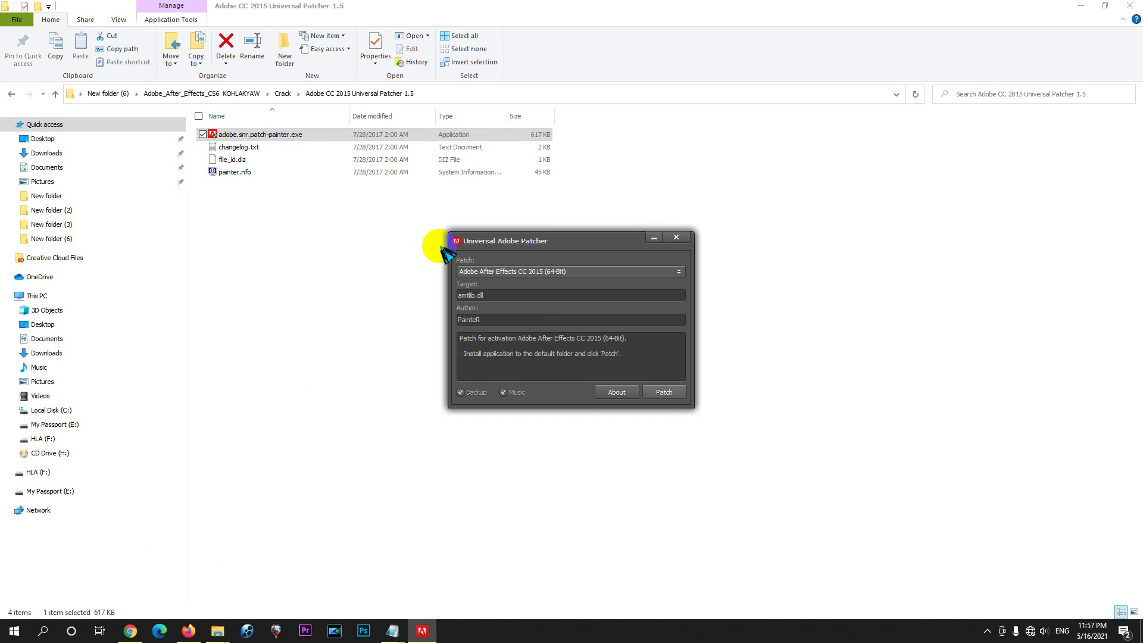
click(646, 274)
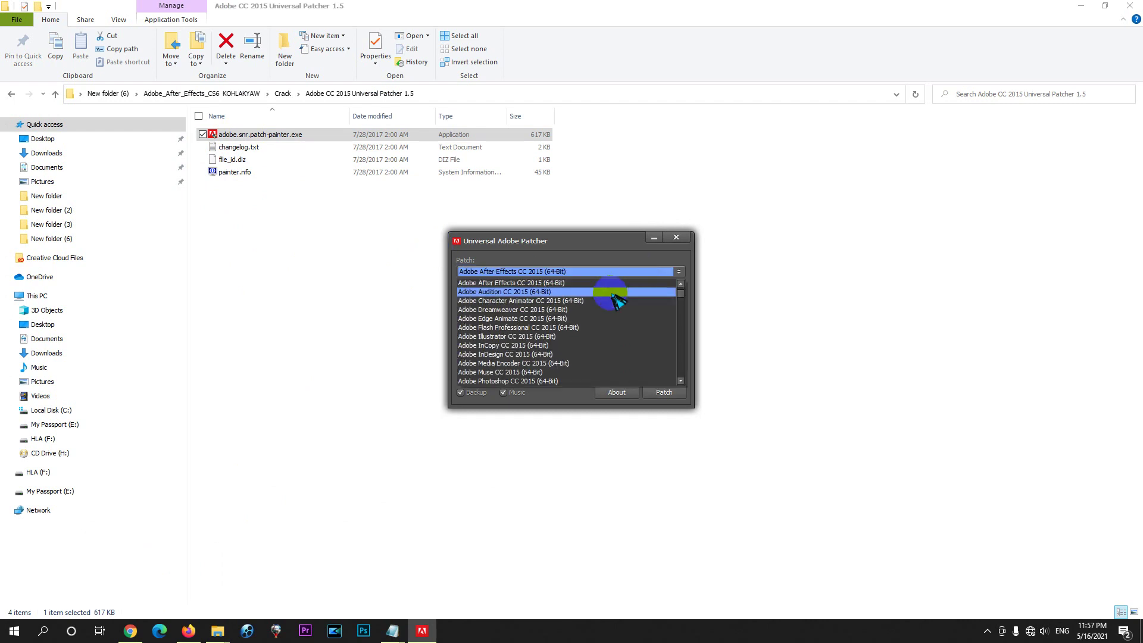
scroll(559, 314, down, 1)
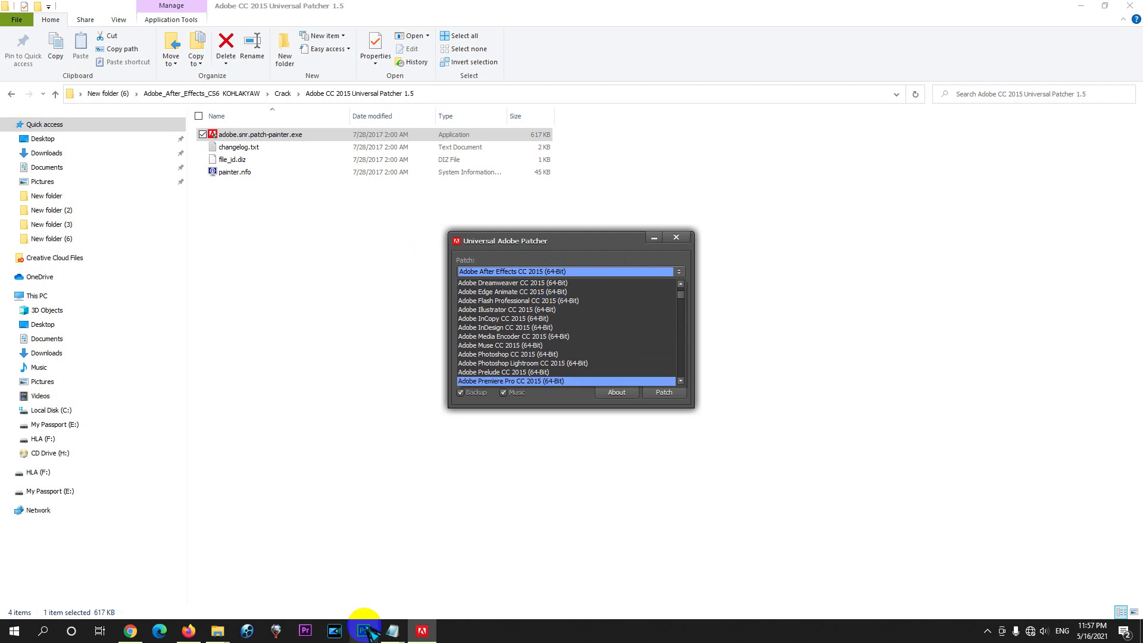
Step: Switch to the Notepad note with the instructions and start its third item with "၃။"
click(394, 631)
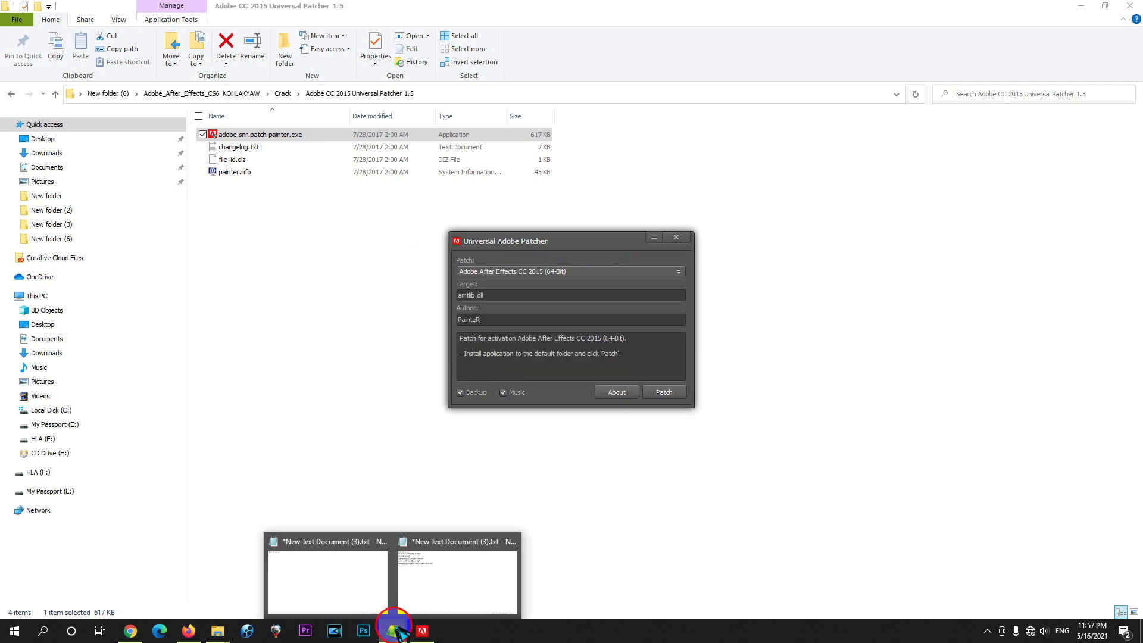
click(395, 630)
mouse_move(393, 631)
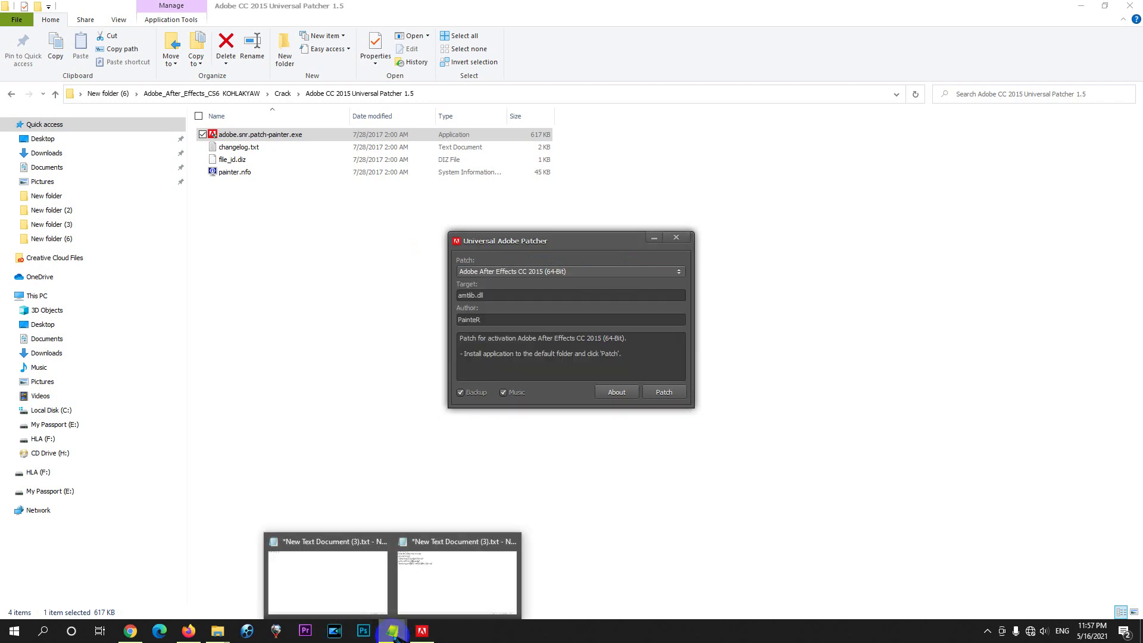
click(421, 592)
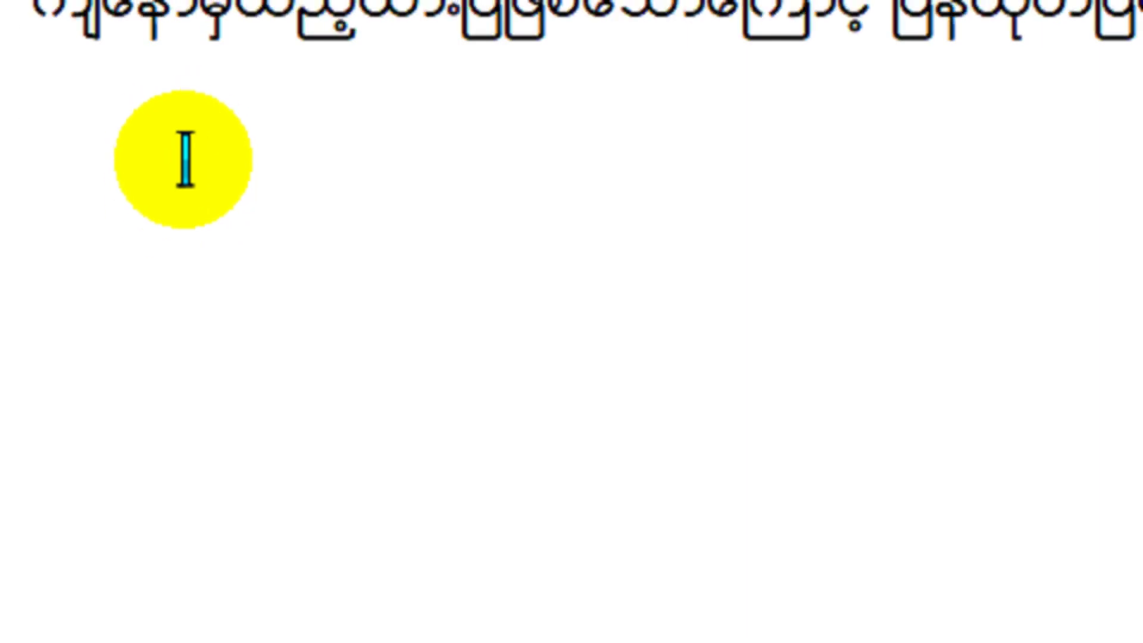
text(၇)
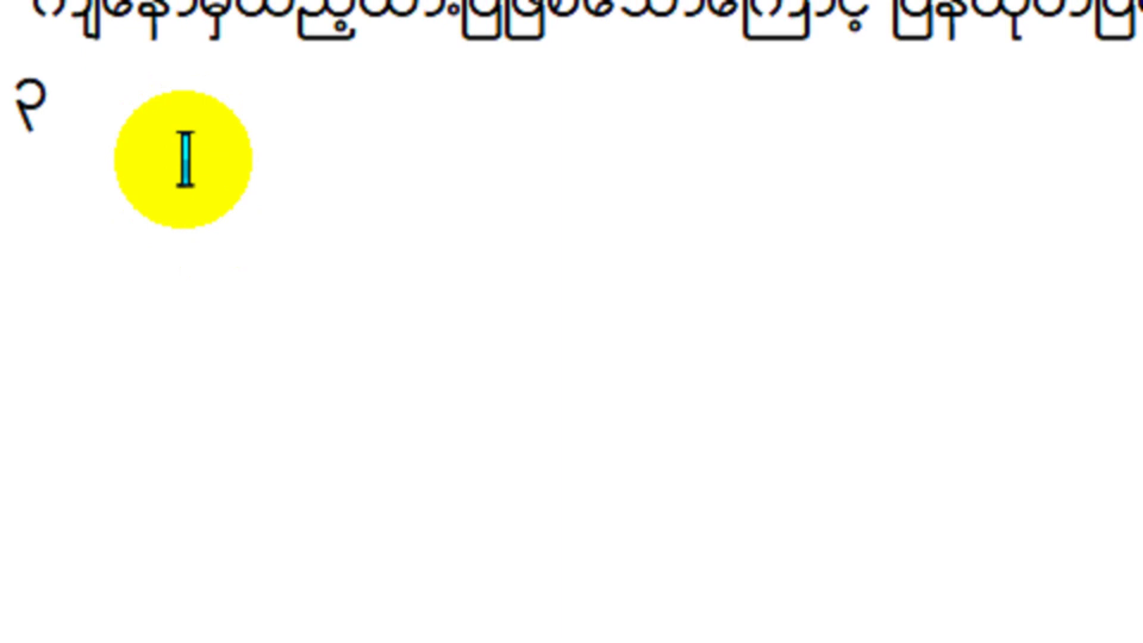
text(။)
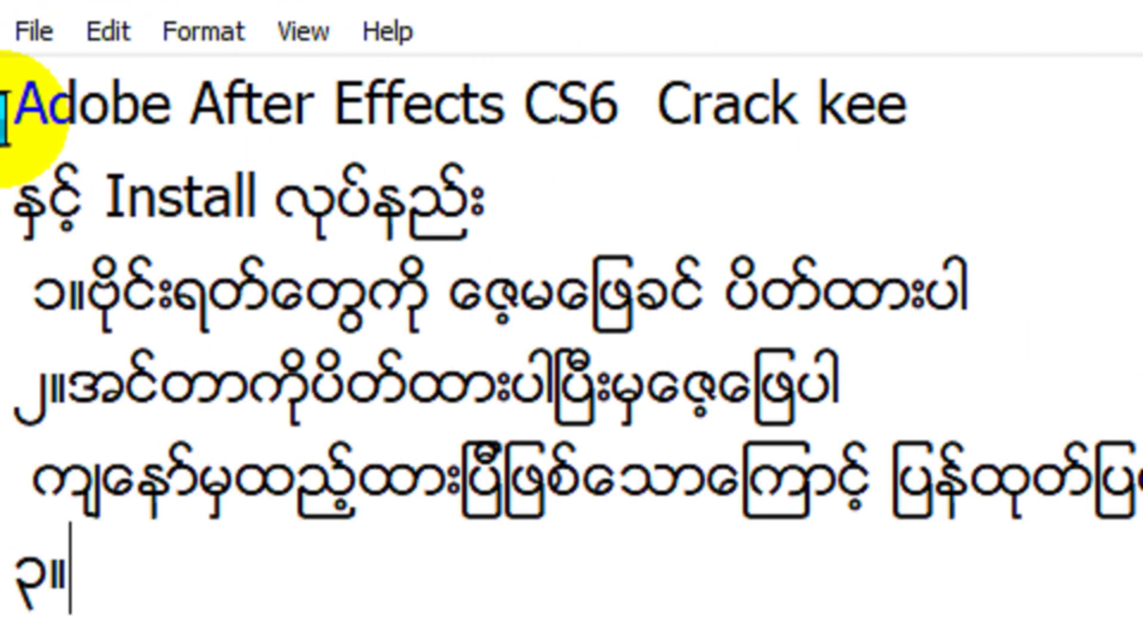
Step: Select "Adobe After Effects CS6" in the note's first line and bring up the editing options for it
drag(18, 140, 587, 119)
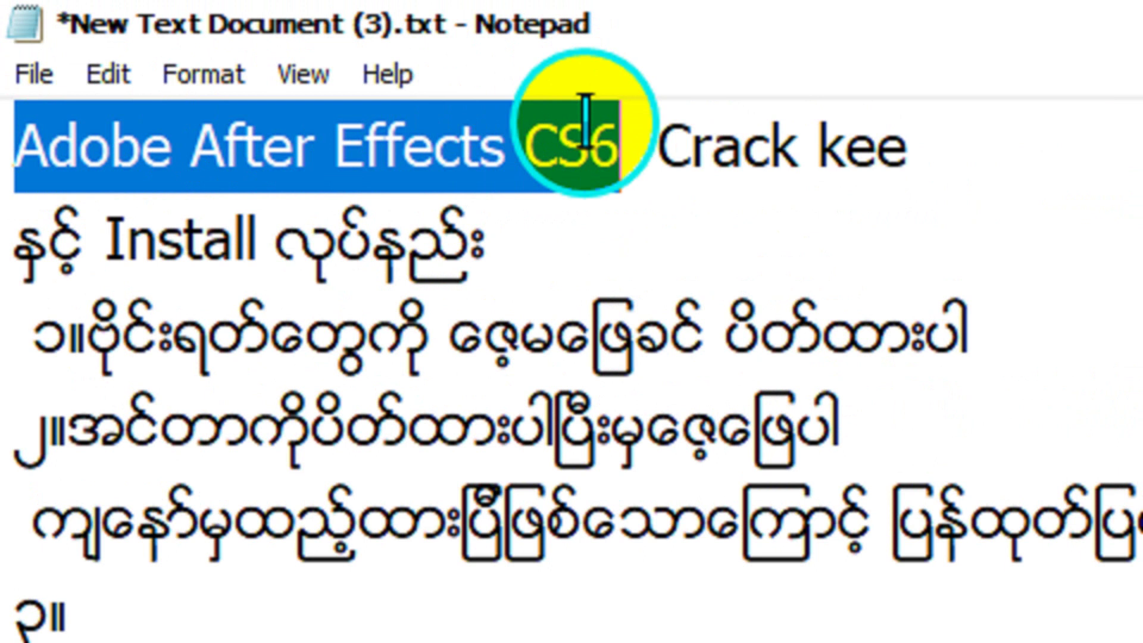
right_click(586, 122)
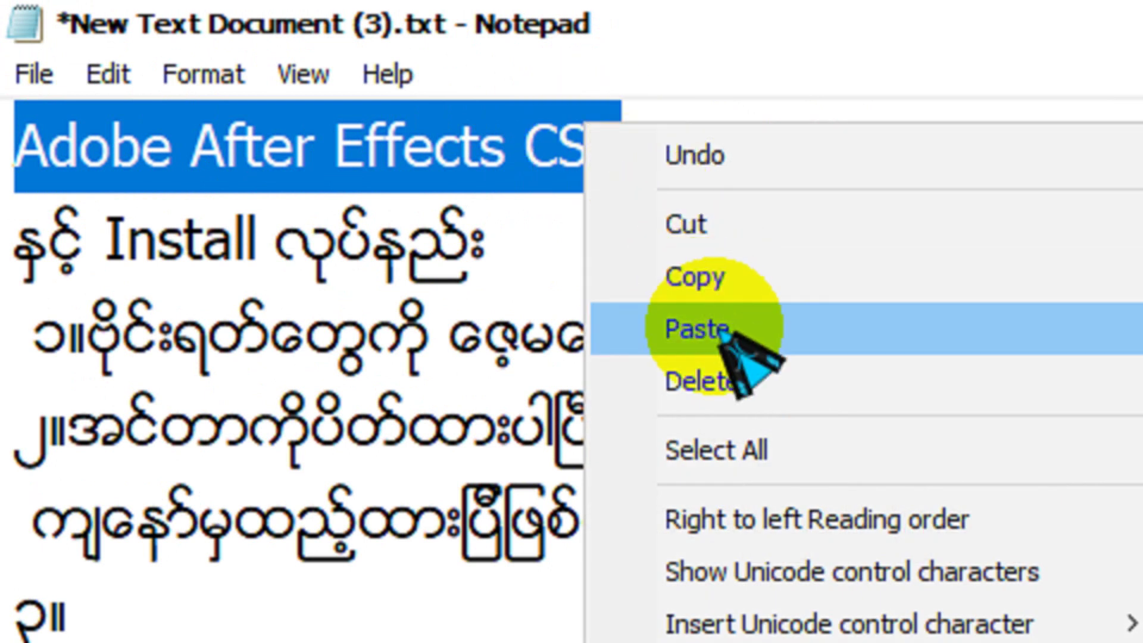